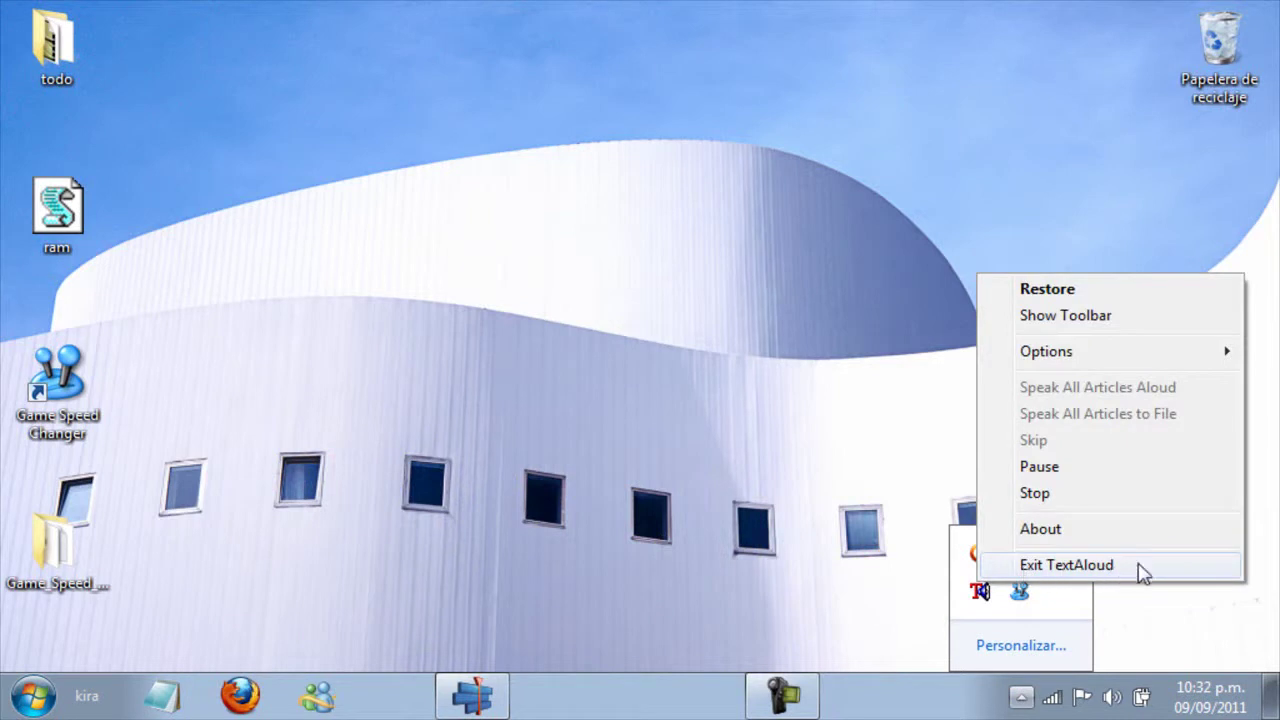
{"action": "left_click", "coordinate": [670, 422]}
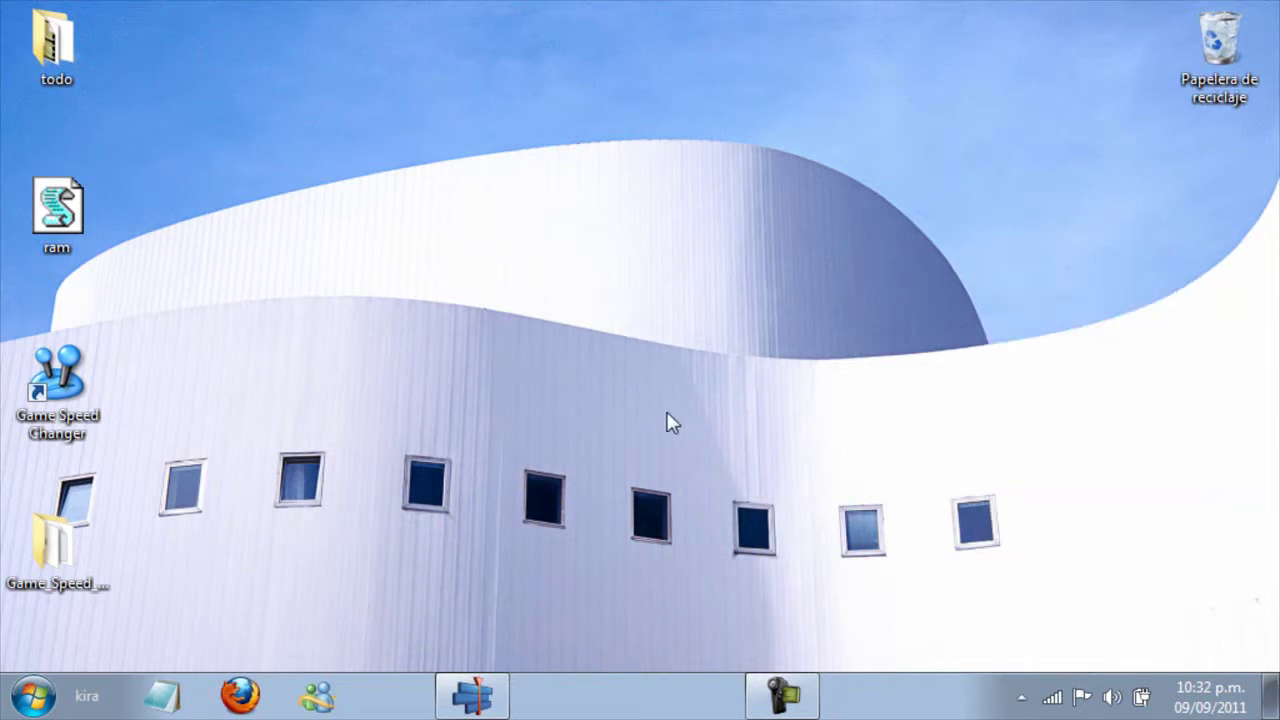
{"action": "left_click_drag", "start_coordinate": [832, 146], "coordinate": [842, 192]}
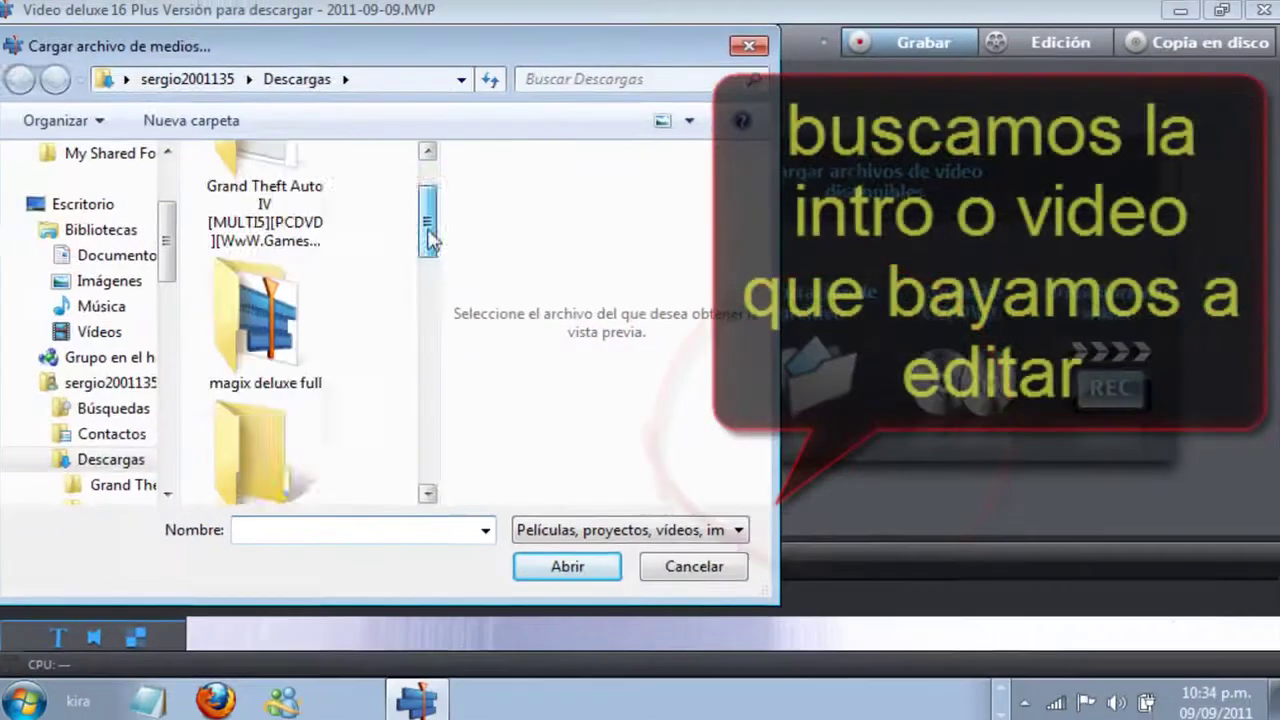
Step: Load the WD0129 video from the Descargas folder into the project
{"action": "left_click_drag", "start_coordinate": [428, 237], "coordinate": [429, 440]}
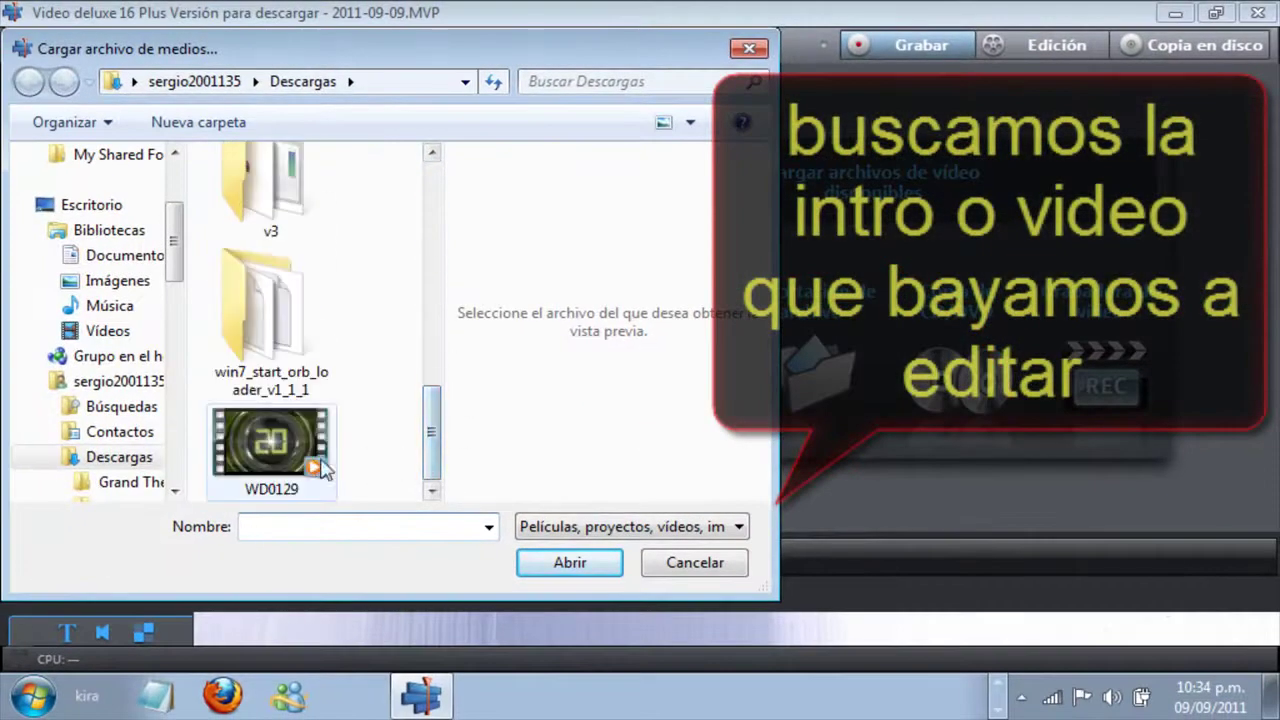
{"action": "left_click", "coordinate": [265, 452]}
{"action": "left_click", "coordinate": [567, 563]}
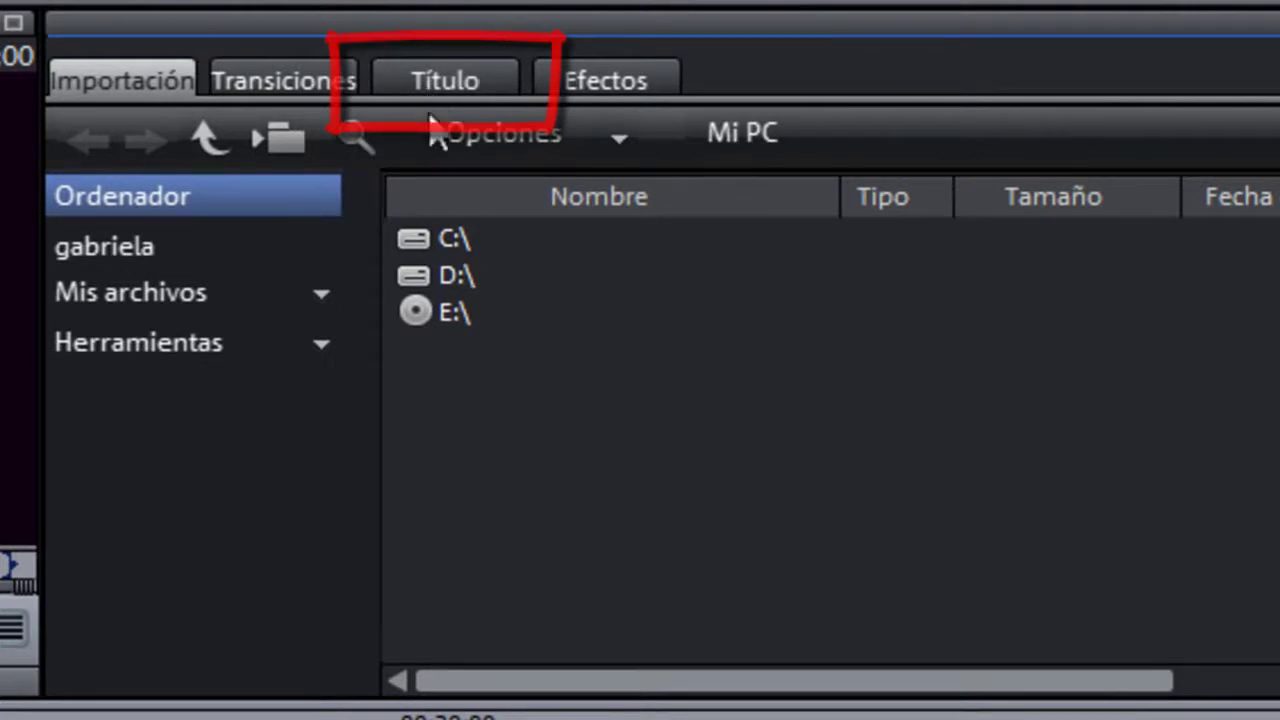
Step: Add an Arial title reading "hola amigos" over the video using the general title settings
{"action": "left_click", "coordinate": [432, 82]}
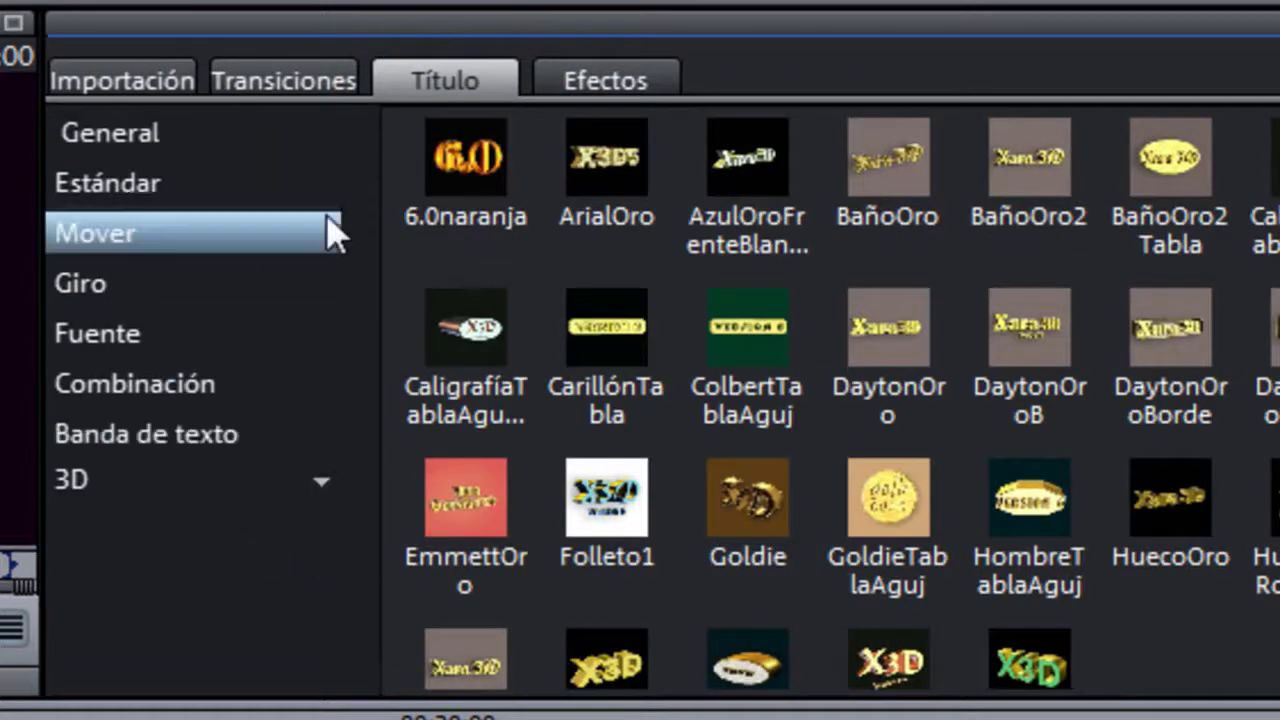
{"action": "left_click", "coordinate": [203, 138]}
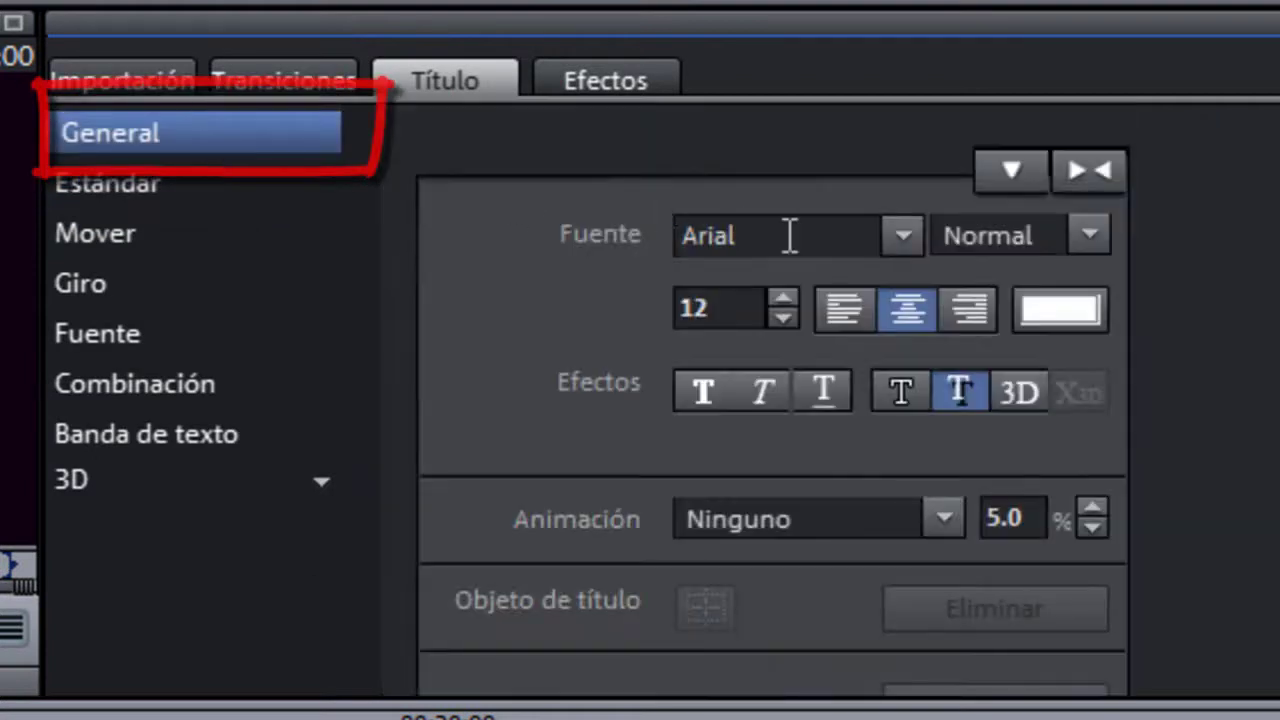
{"action": "double_click", "coordinate": [740, 238]}
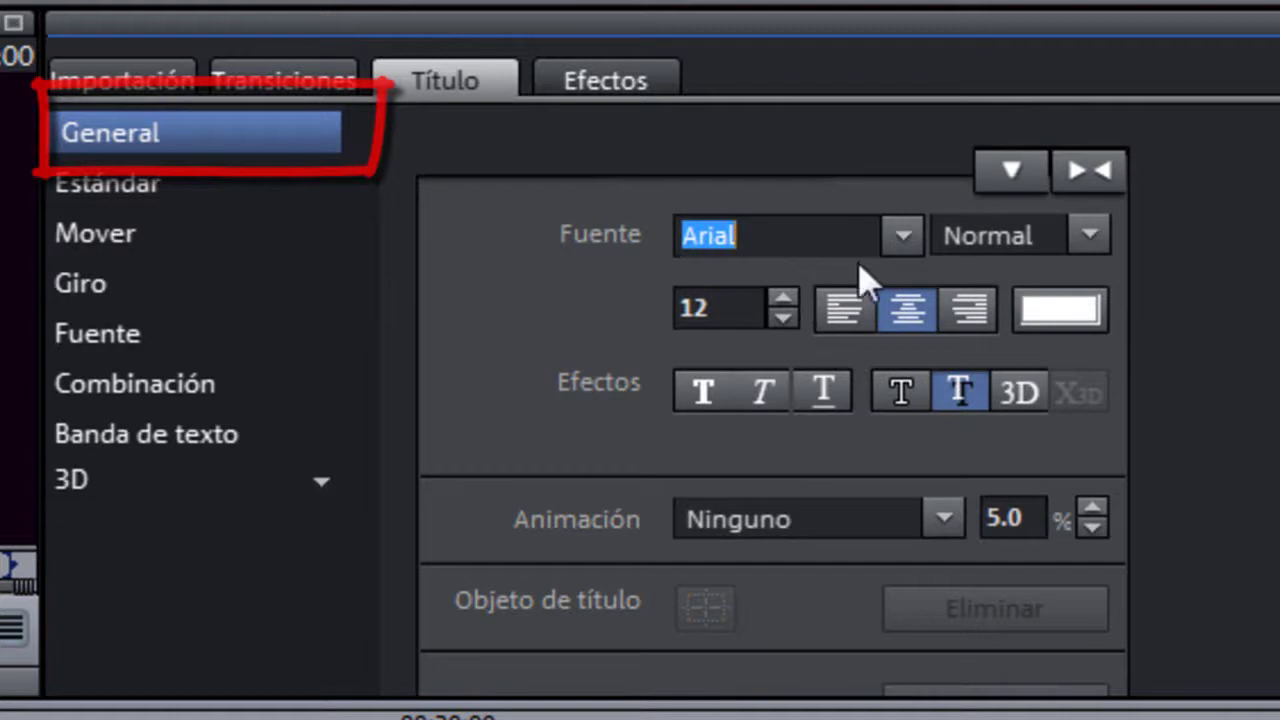
{"action": "left_click", "coordinate": [900, 245]}
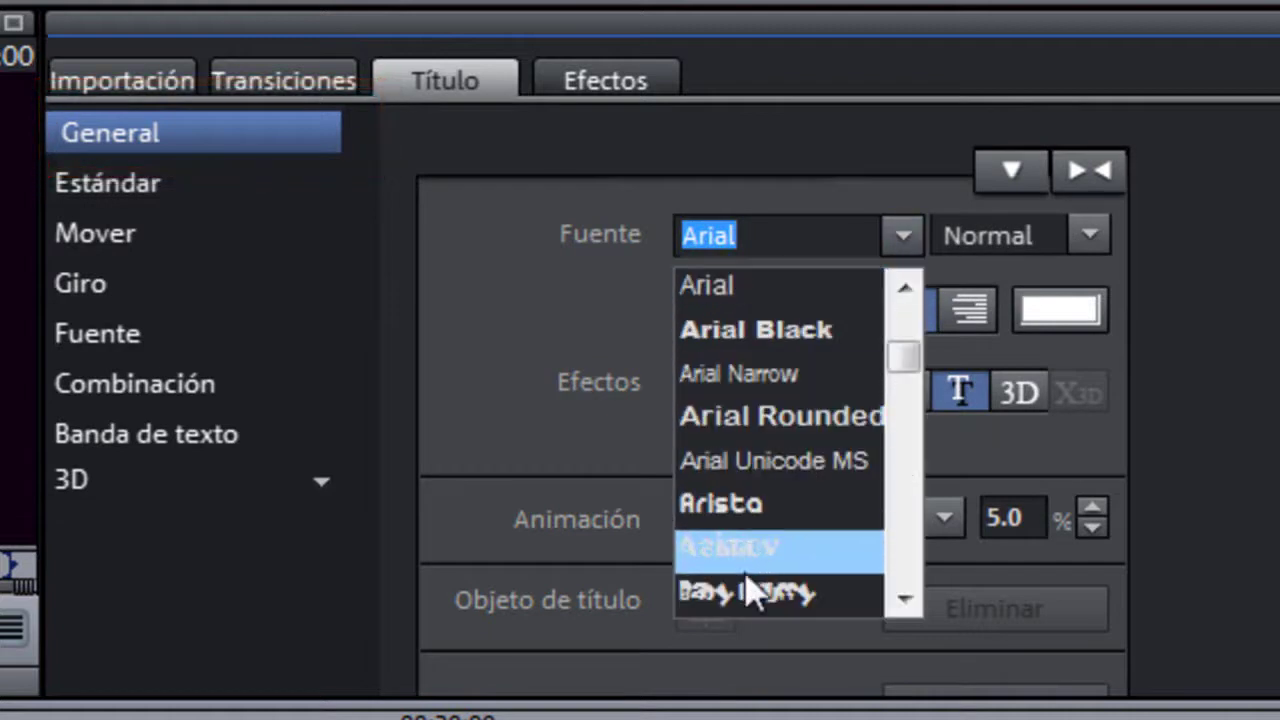
{"action": "left_click", "coordinate": [724, 178]}
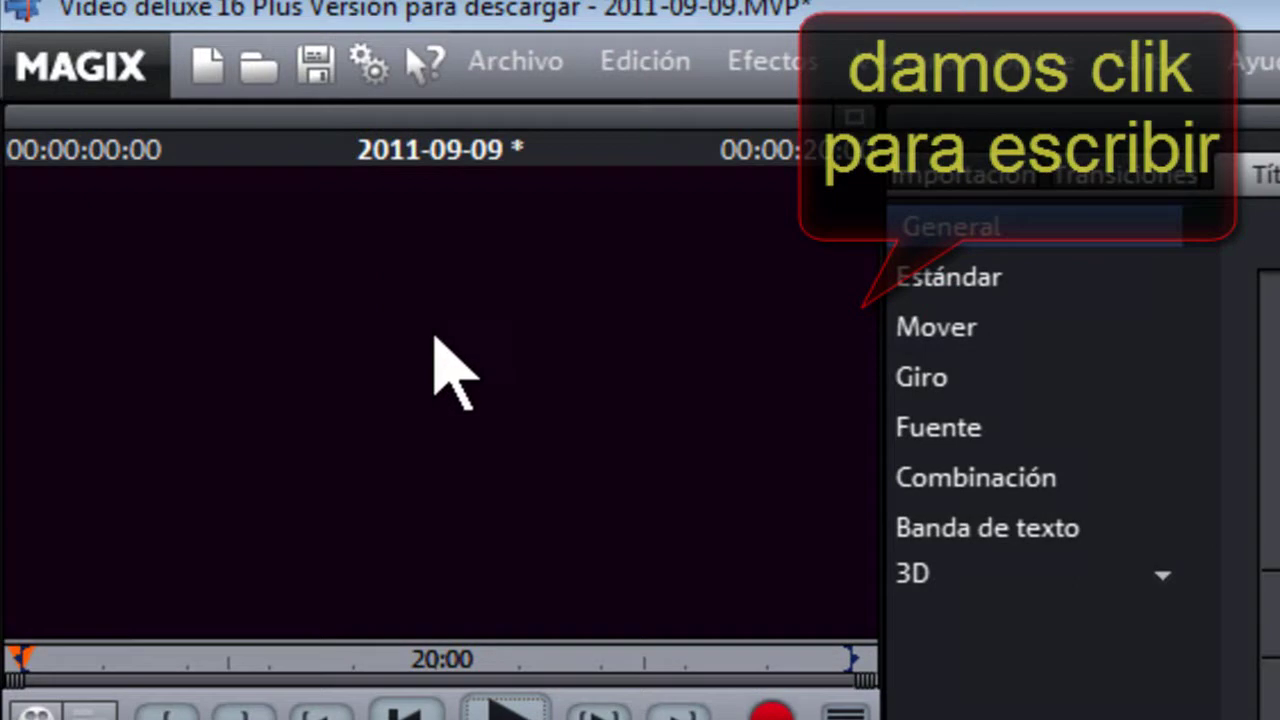
{"action": "left_click", "coordinate": [371, 336]}
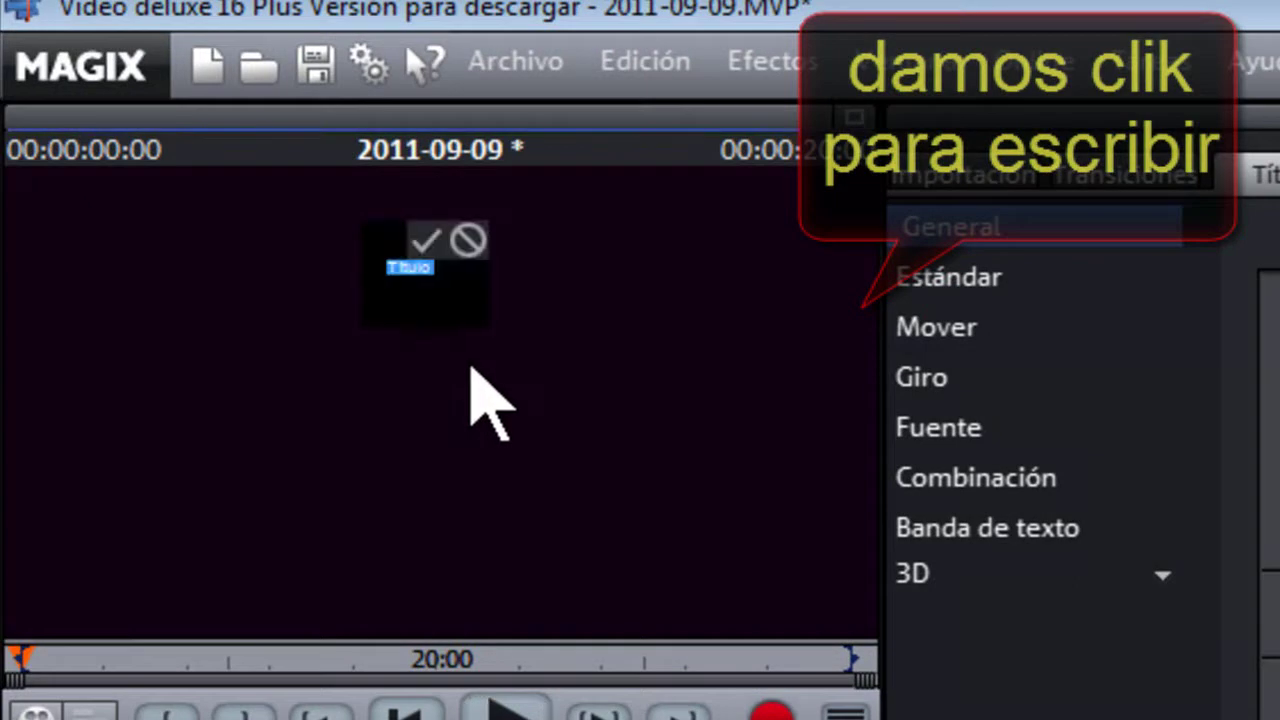
{"action": "type", "text": "hola amigos"}
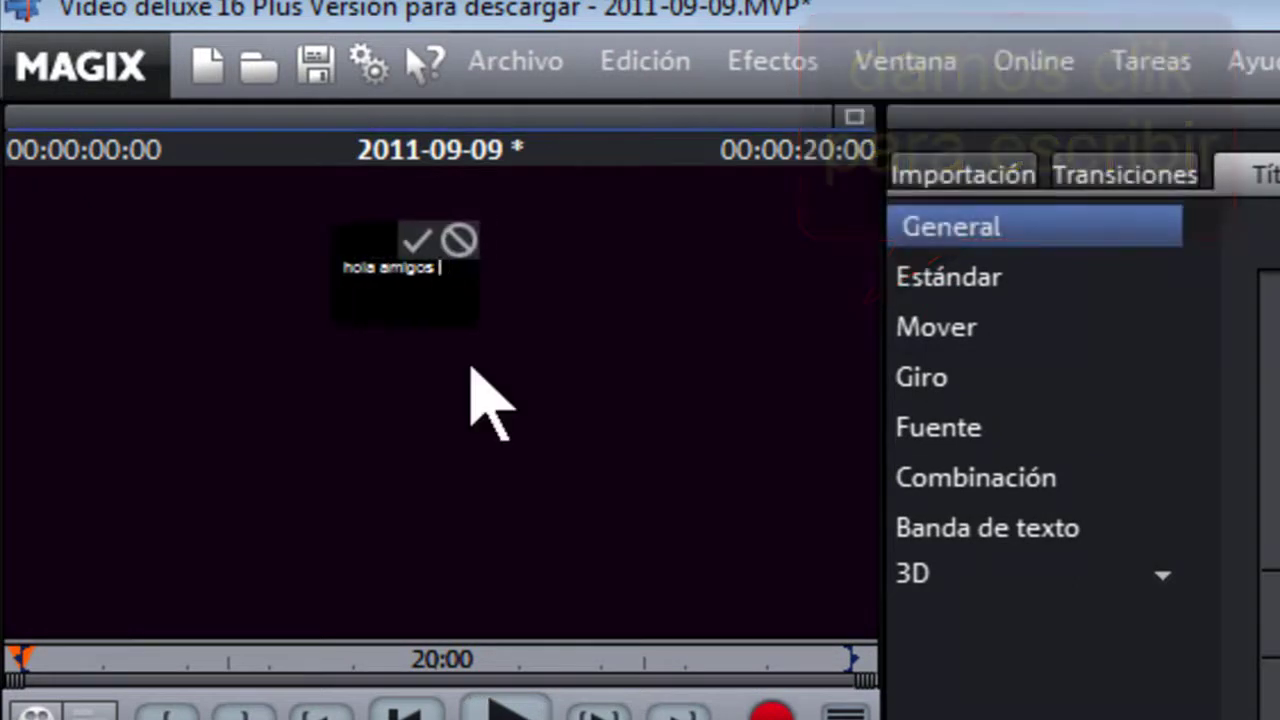
Step: Set the "hola amigos" title's size to 54 and move the title to the lower part of the picture
{"action": "triple_click", "coordinate": [435, 281]}
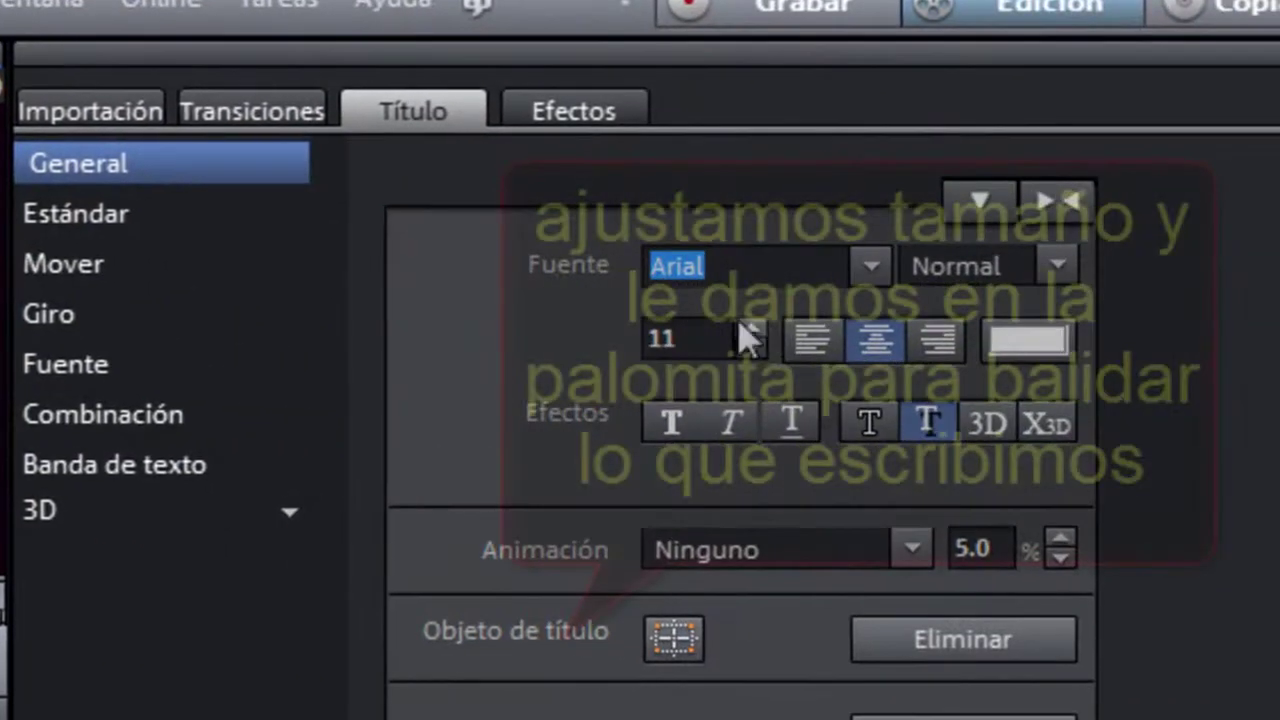
{"action": "left_click", "coordinate": [750, 331]}
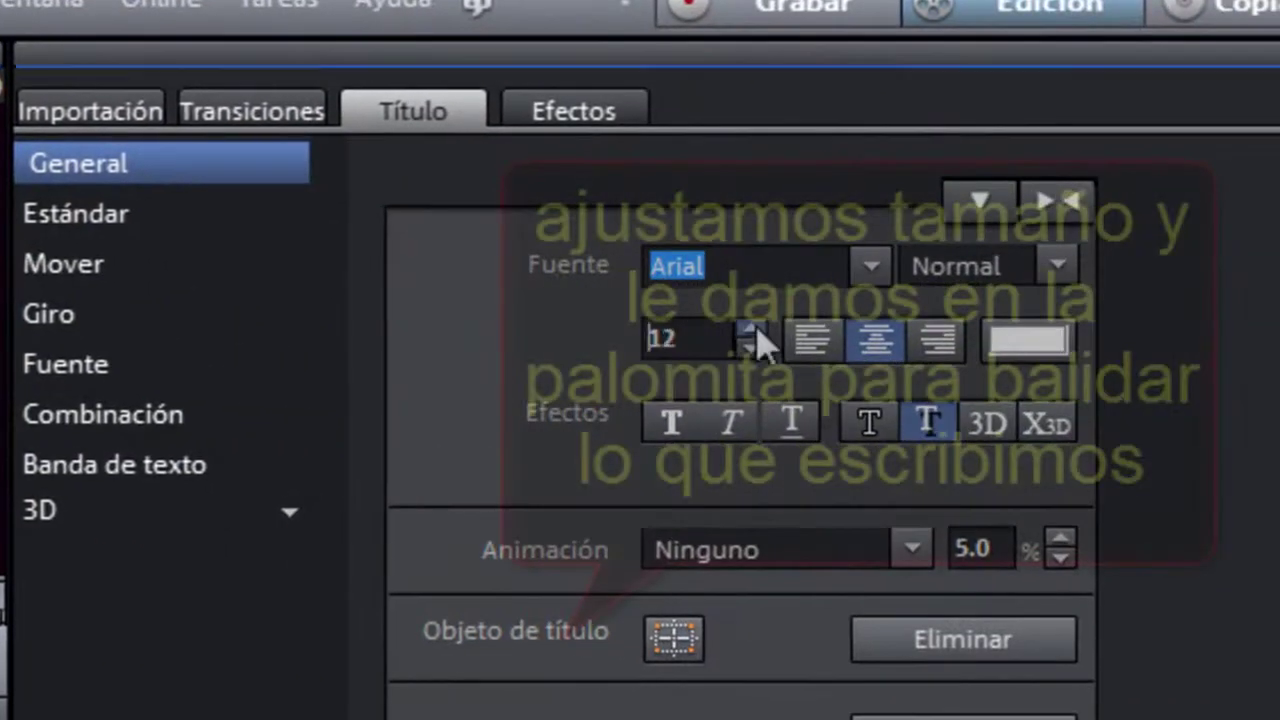
{"action": "left_click", "coordinate": [752, 333]}
{"action": "left_click", "coordinate": [752, 333]}
{"action": "left_click", "coordinate": [752, 333]}
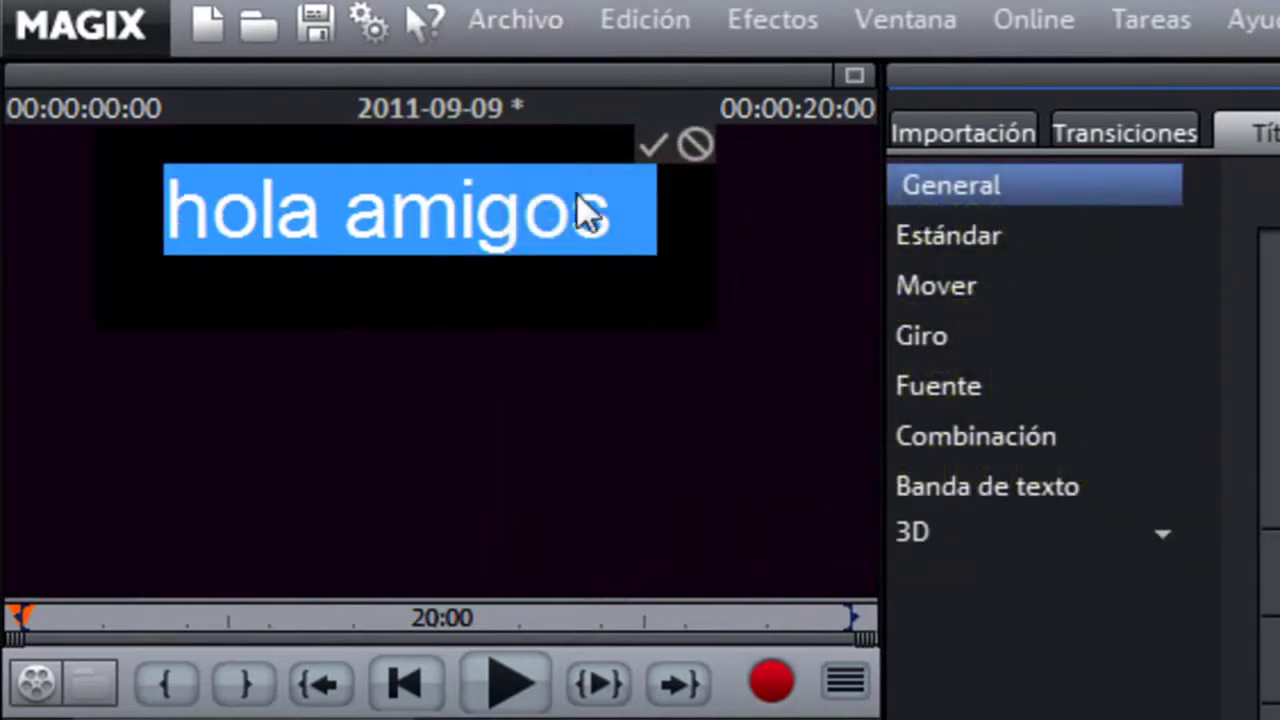
{"action": "left_click", "coordinate": [653, 150]}
{"action": "left_click_drag", "start_coordinate": [491, 223], "coordinate": [526, 502]}
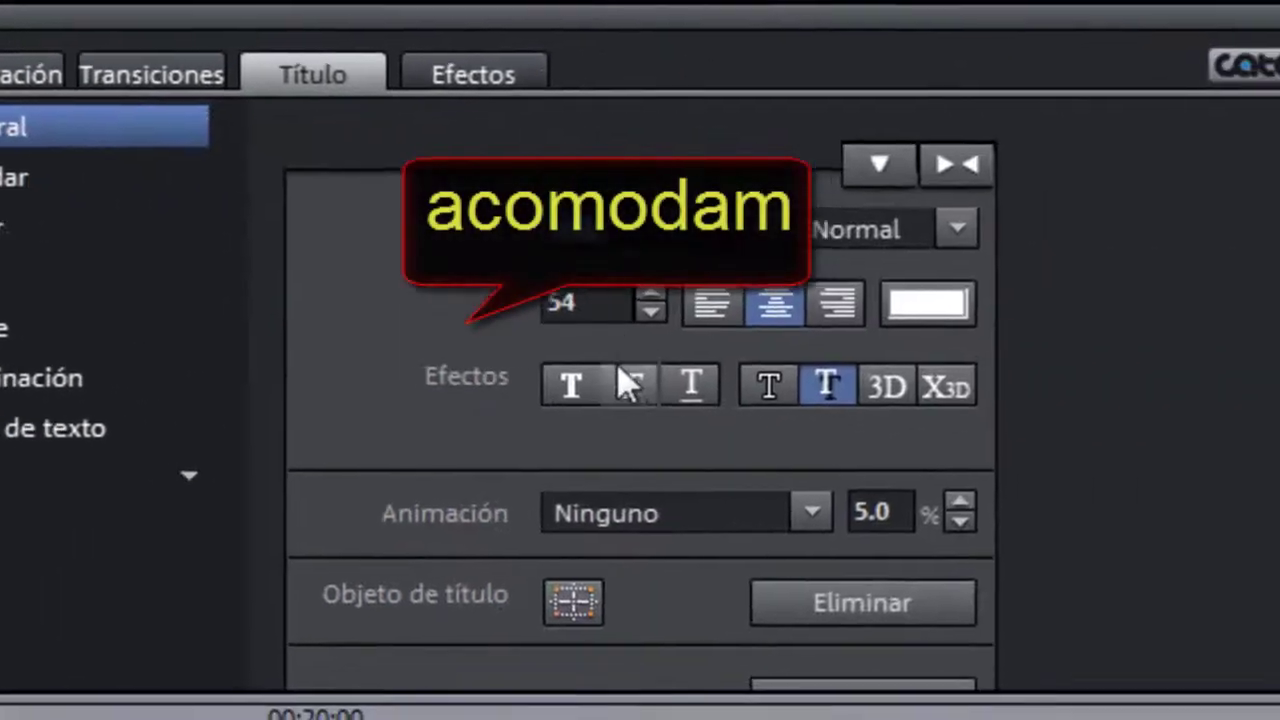
Step: Apply bold, italic, underline, outline and 3D text effects to the "hola amigos" title
{"action": "left_click", "coordinate": [570, 388]}
{"action": "left_click", "coordinate": [631, 386]}
{"action": "left_click", "coordinate": [695, 388]}
{"action": "left_click", "coordinate": [764, 389]}
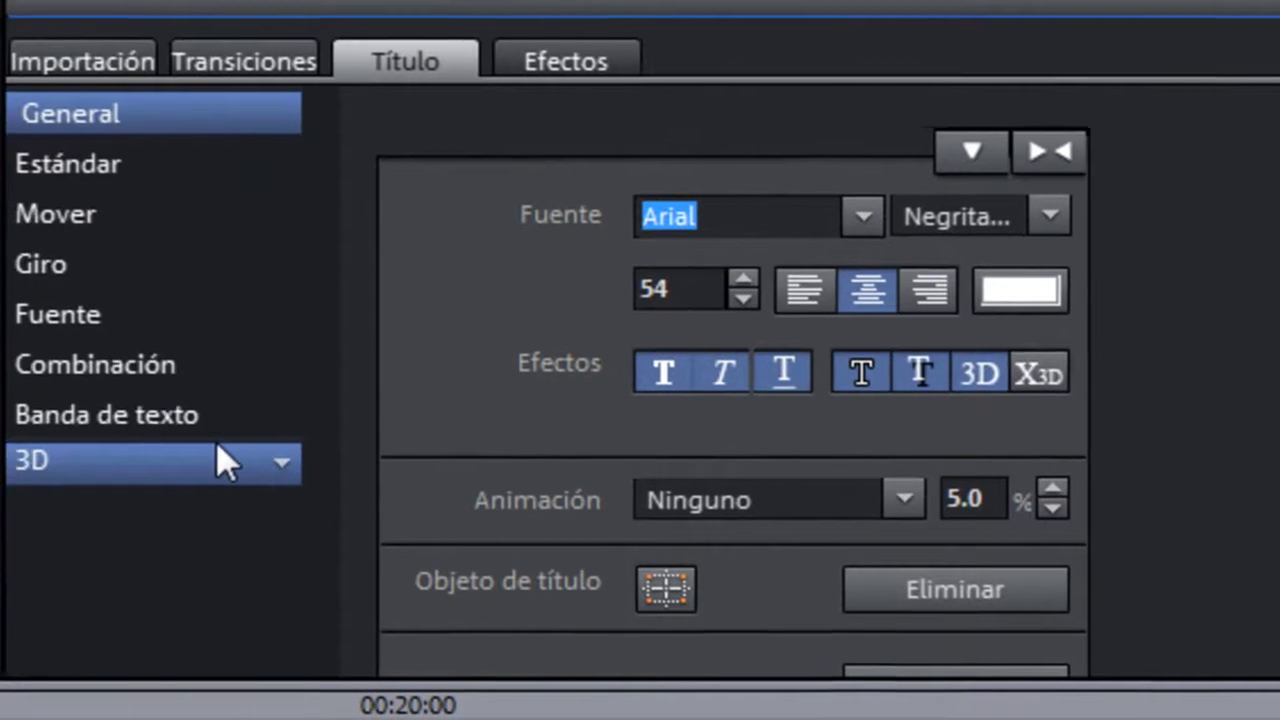
Step: Choose the ArrugPuntos template from the animated 3D styles for the title
{"action": "left_click", "coordinate": [137, 480]}
{"action": "left_click", "coordinate": [262, 505]}
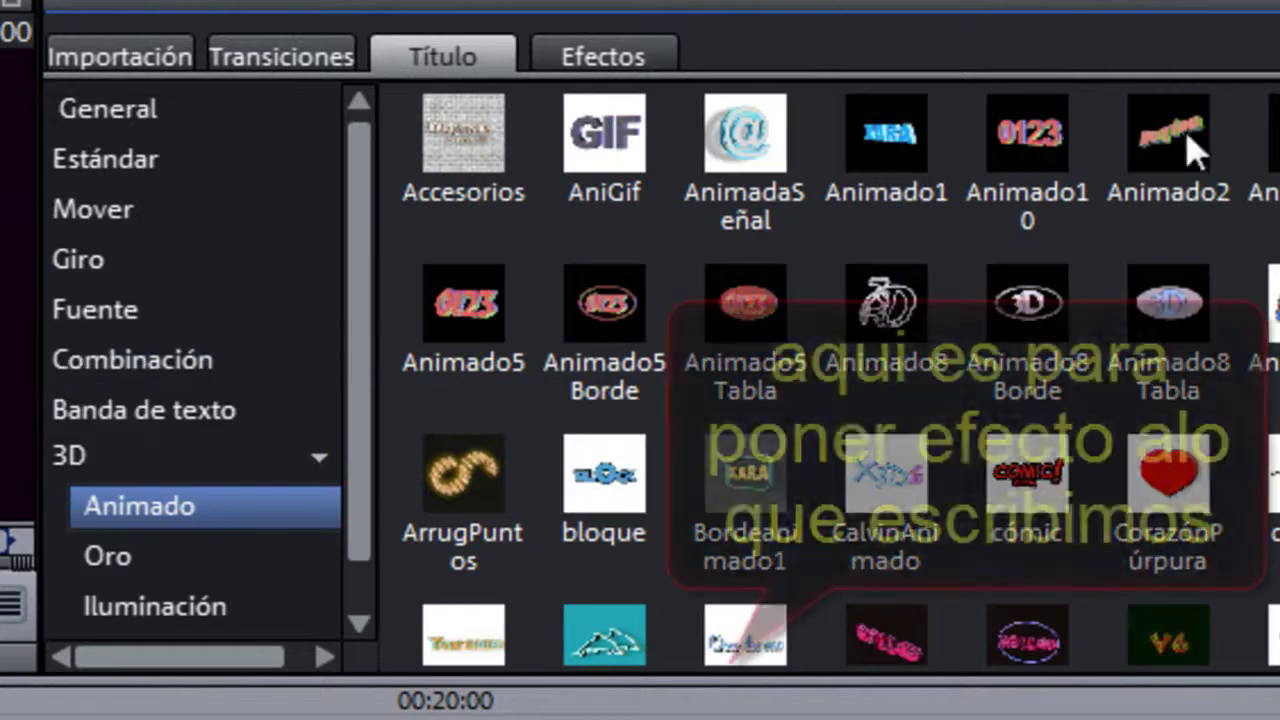
{"action": "left_click", "coordinate": [483, 477]}
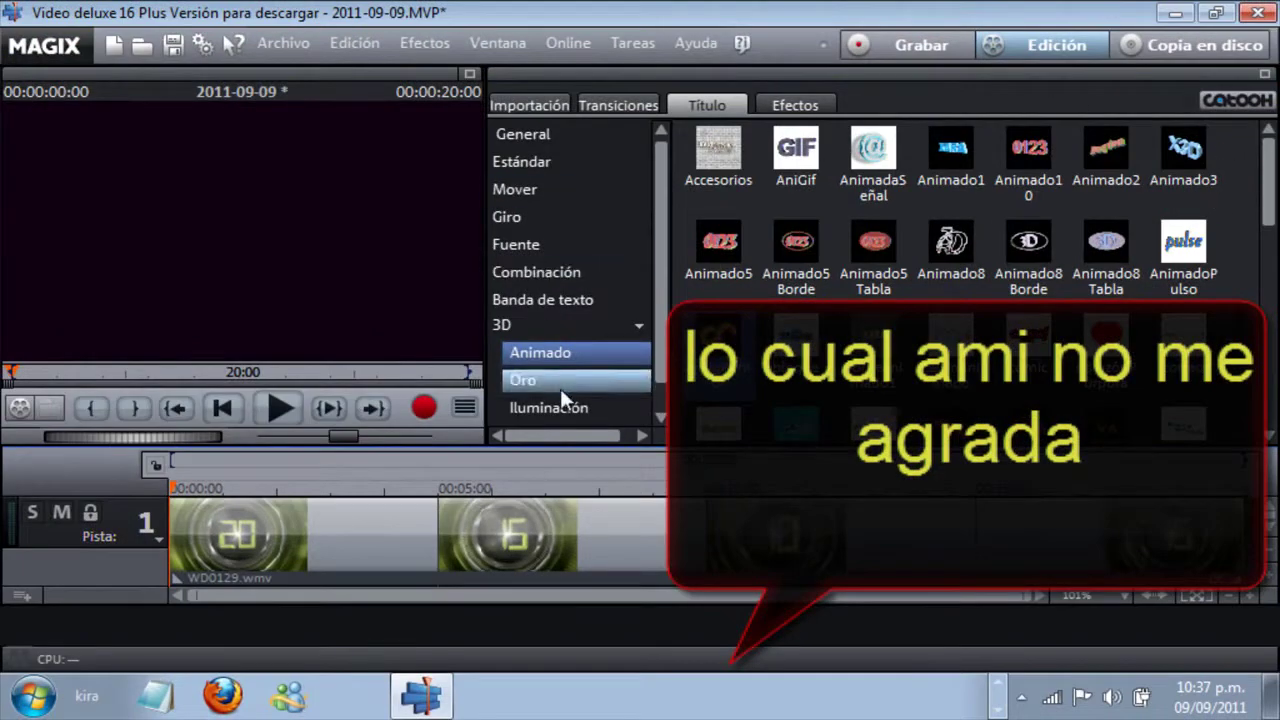
Step: Pick the Cajas débiles transition from the 16:9 transitions for the WD0129.wmv clip on track 1
{"action": "left_click", "coordinate": [612, 105]}
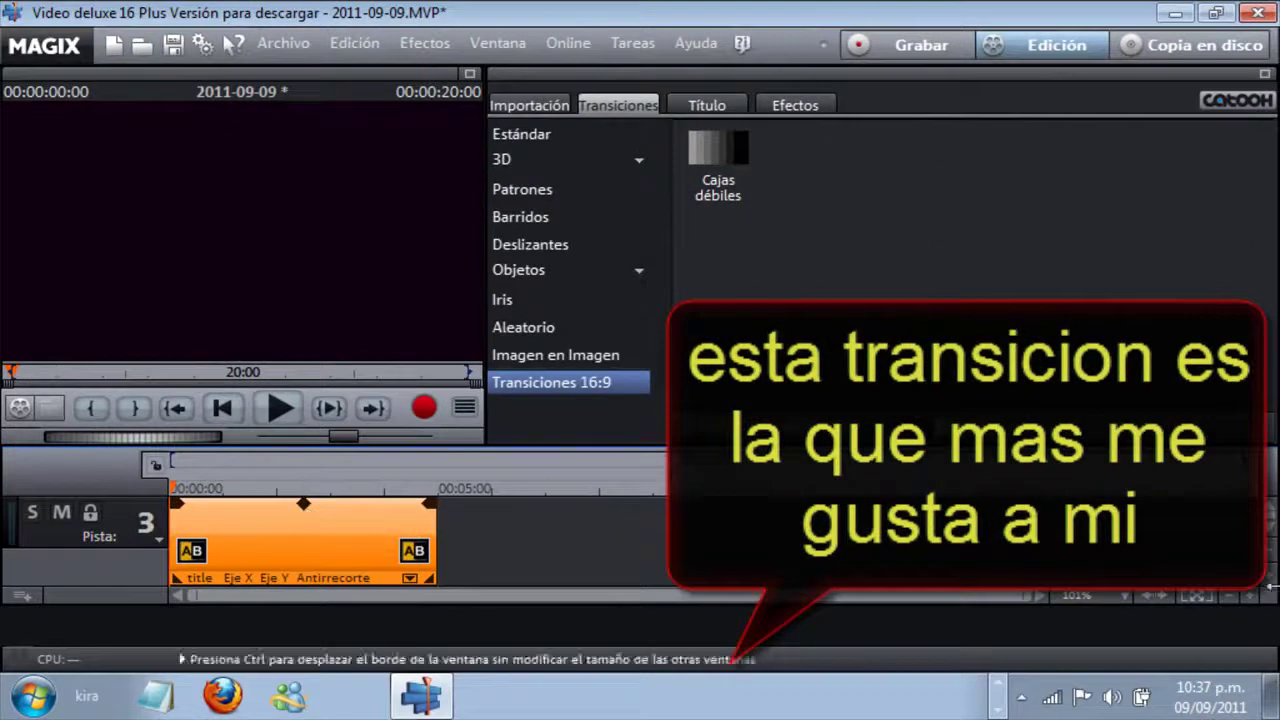
{"action": "left_click", "coordinate": [1270, 512]}
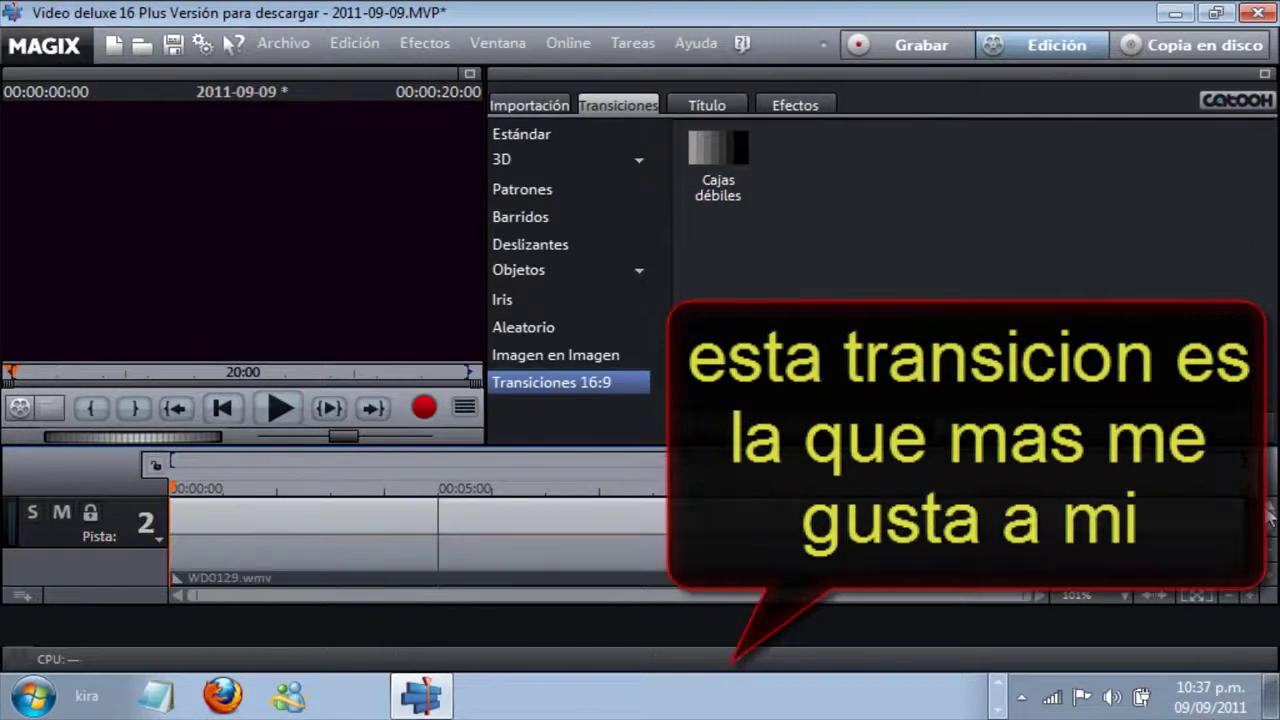
{"action": "left_click", "coordinate": [1270, 512]}
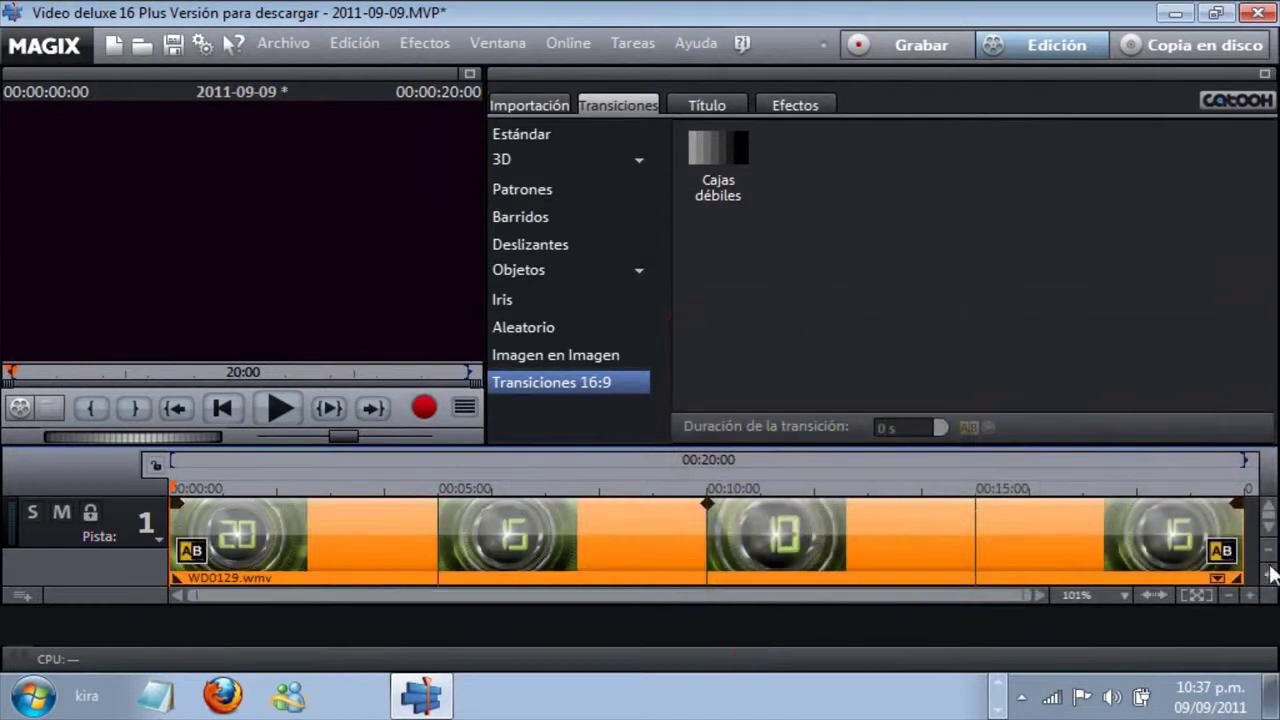
{"action": "left_click", "coordinate": [1266, 530]}
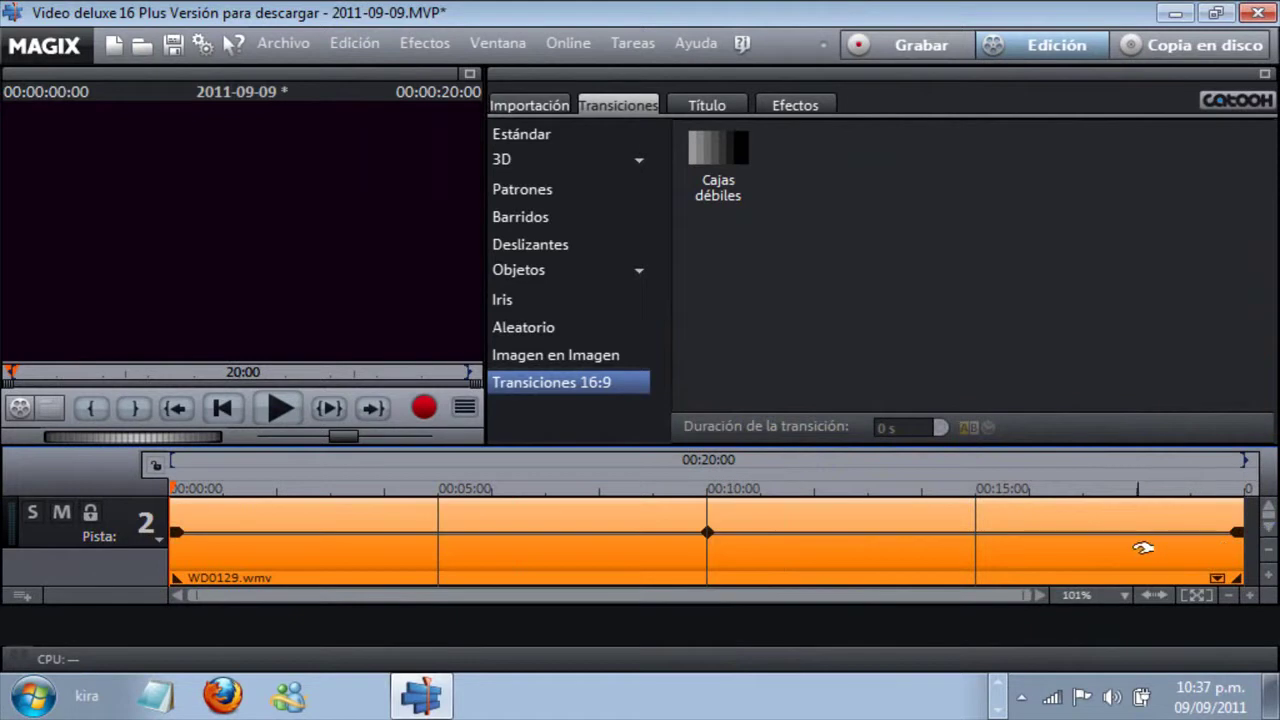
{"action": "left_click", "coordinate": [1270, 528]}
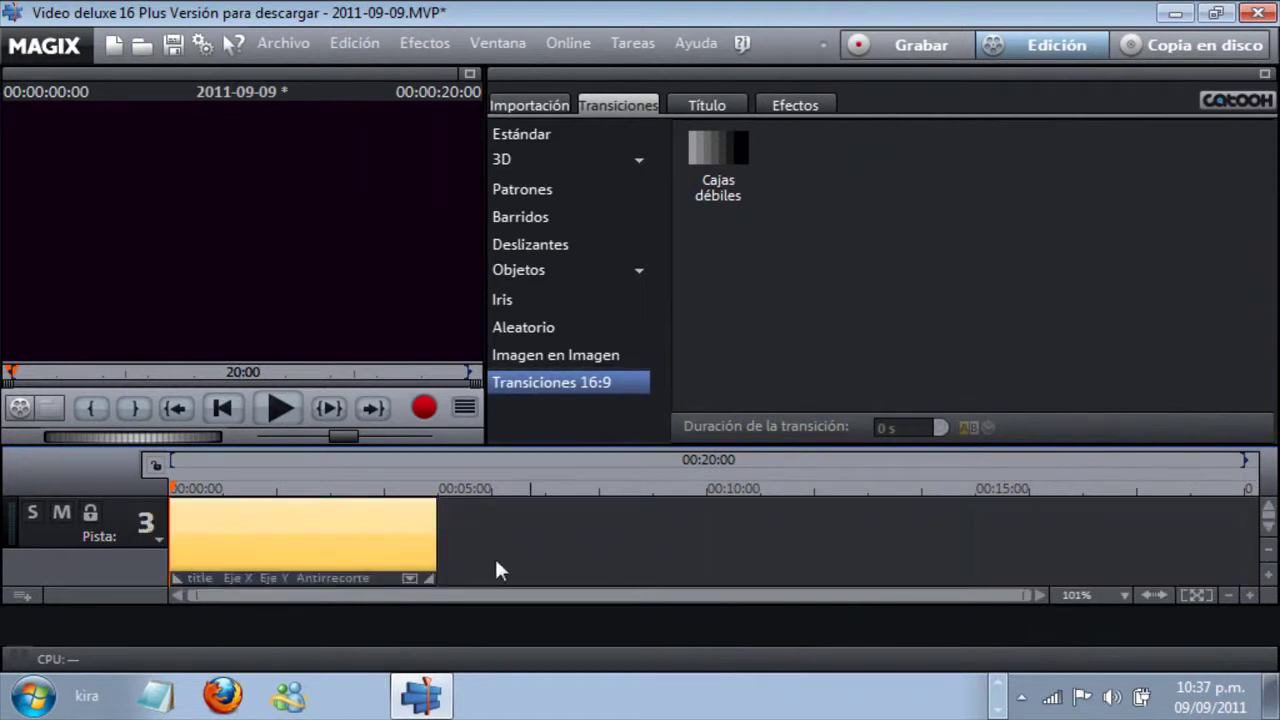
{"action": "left_click", "coordinate": [328, 538]}
{"action": "left_click", "coordinate": [1269, 508]}
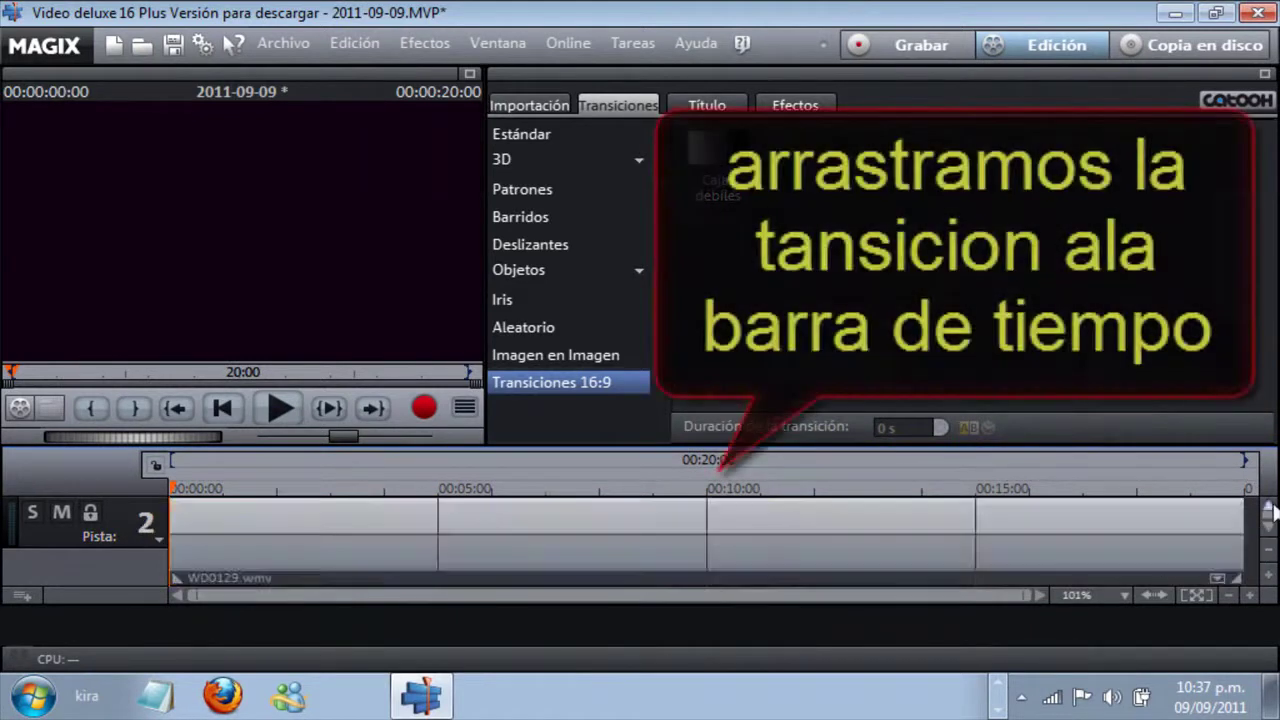
{"action": "left_click", "coordinate": [1270, 509]}
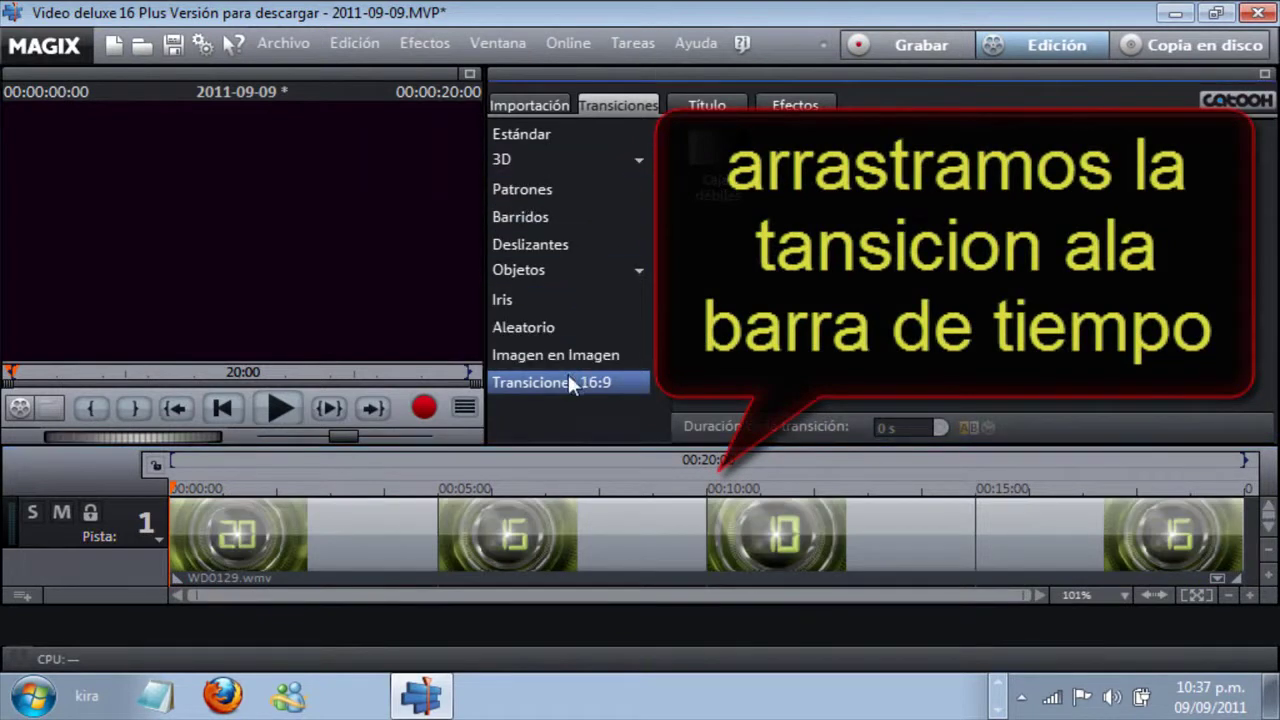
{"action": "left_click", "coordinate": [718, 160]}
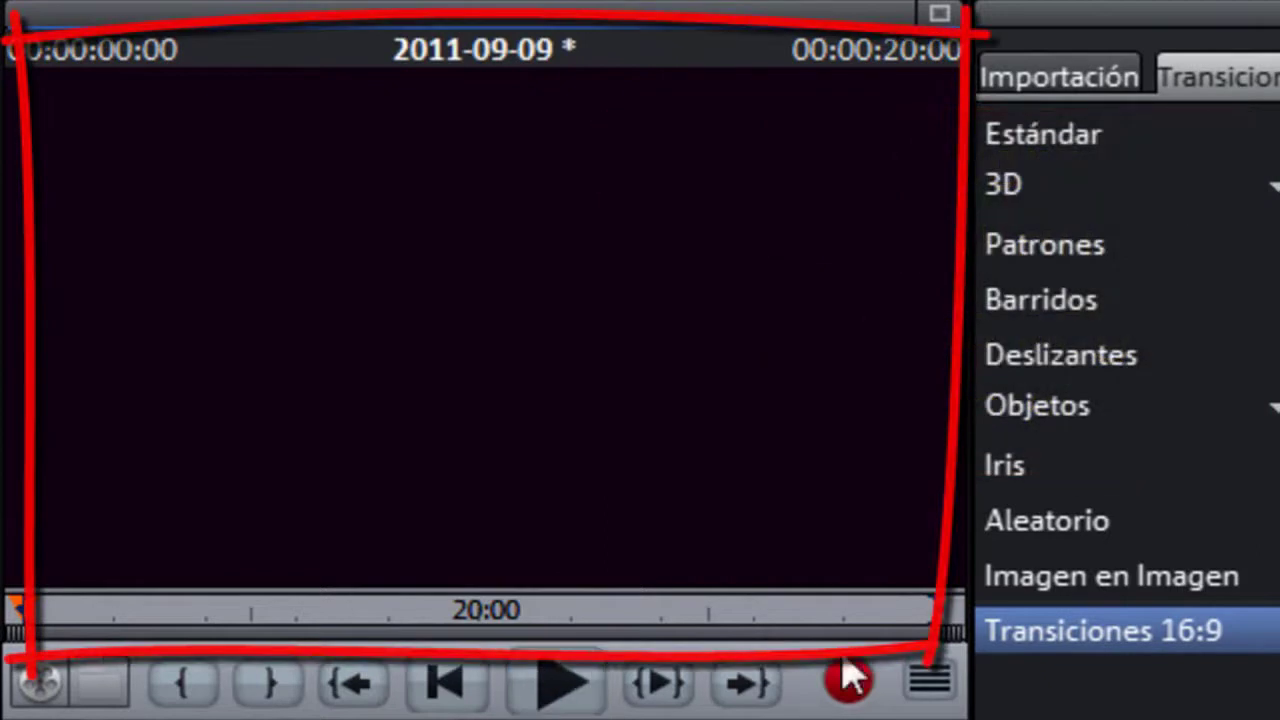
Step: Play the project from the start in the preview and stop playback
{"action": "key", "text": "space"}
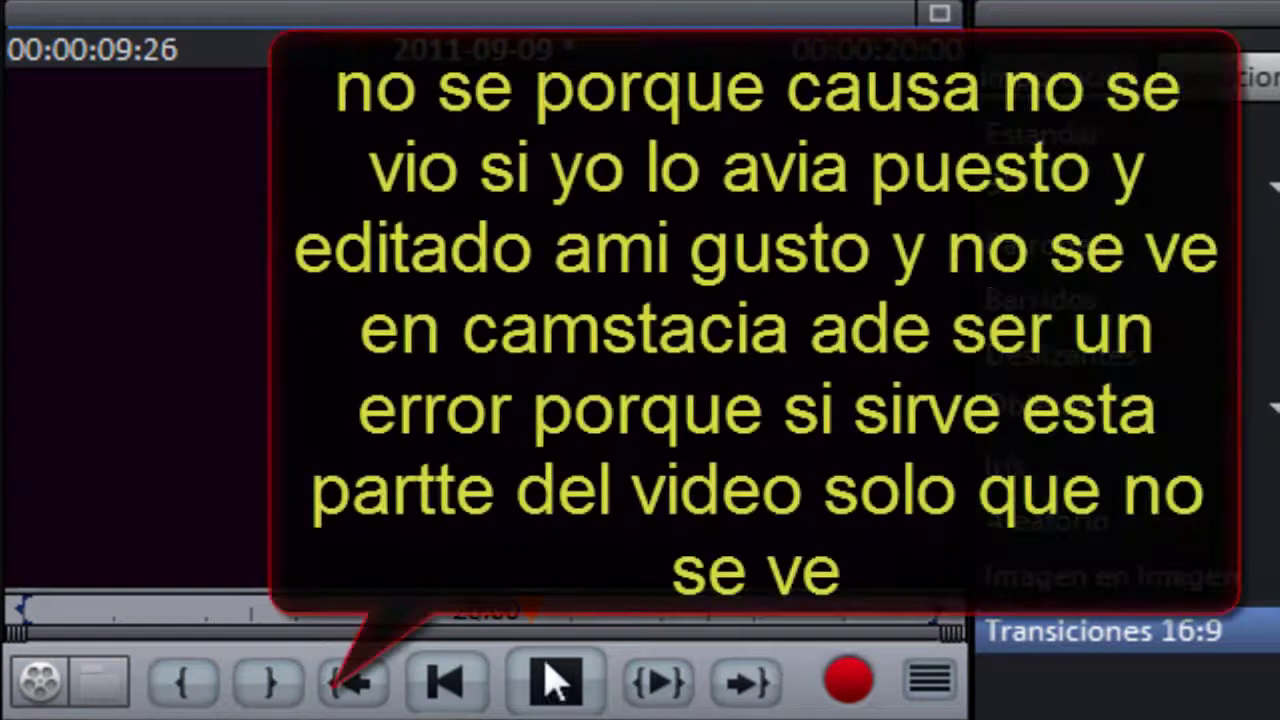
{"action": "left_click", "coordinate": [556, 681]}
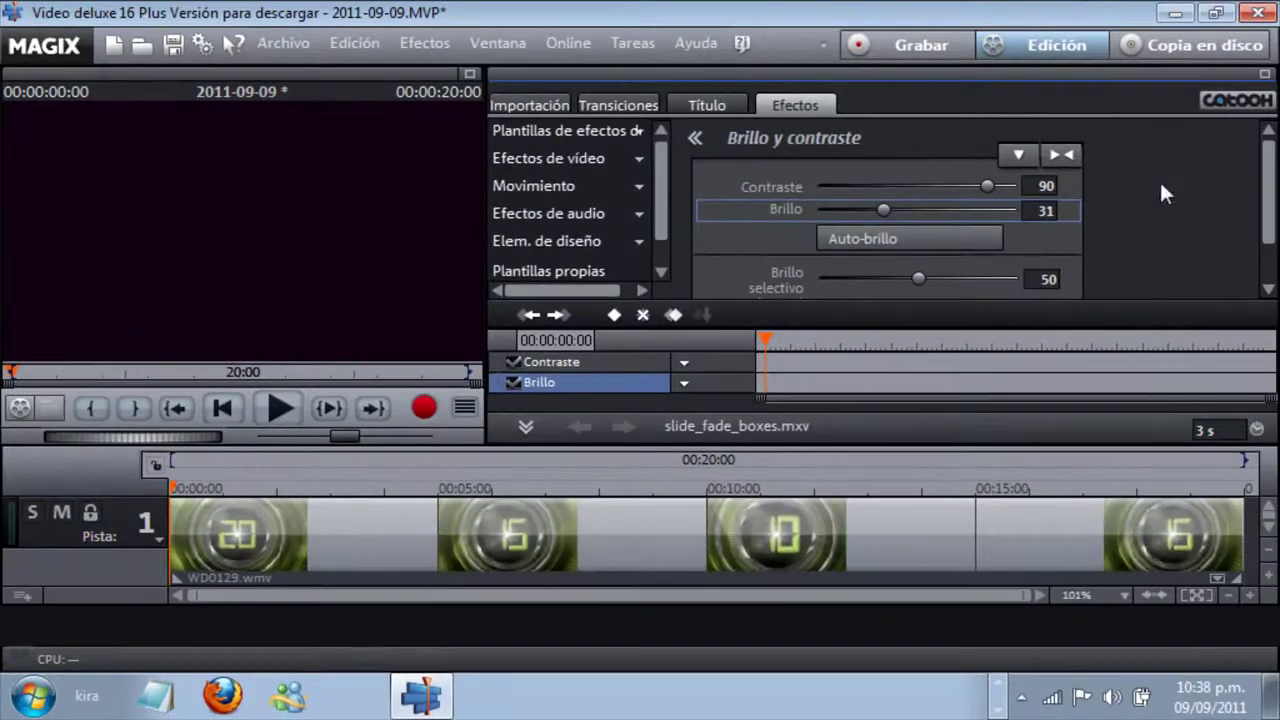
Step: Look through the brightness and contrast effect settings, including the selective brightness presets
{"action": "left_click_drag", "start_coordinate": [1265, 180], "coordinate": [1265, 225]}
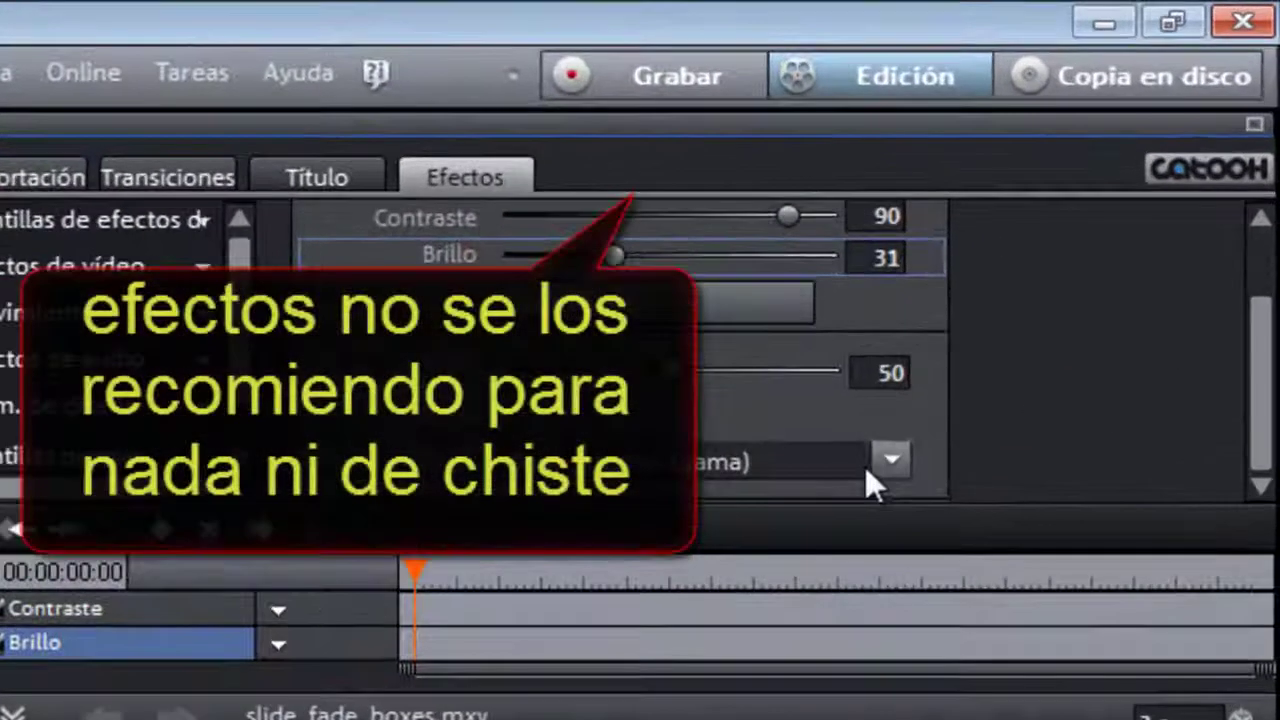
{"action": "left_click", "coordinate": [1036, 279]}
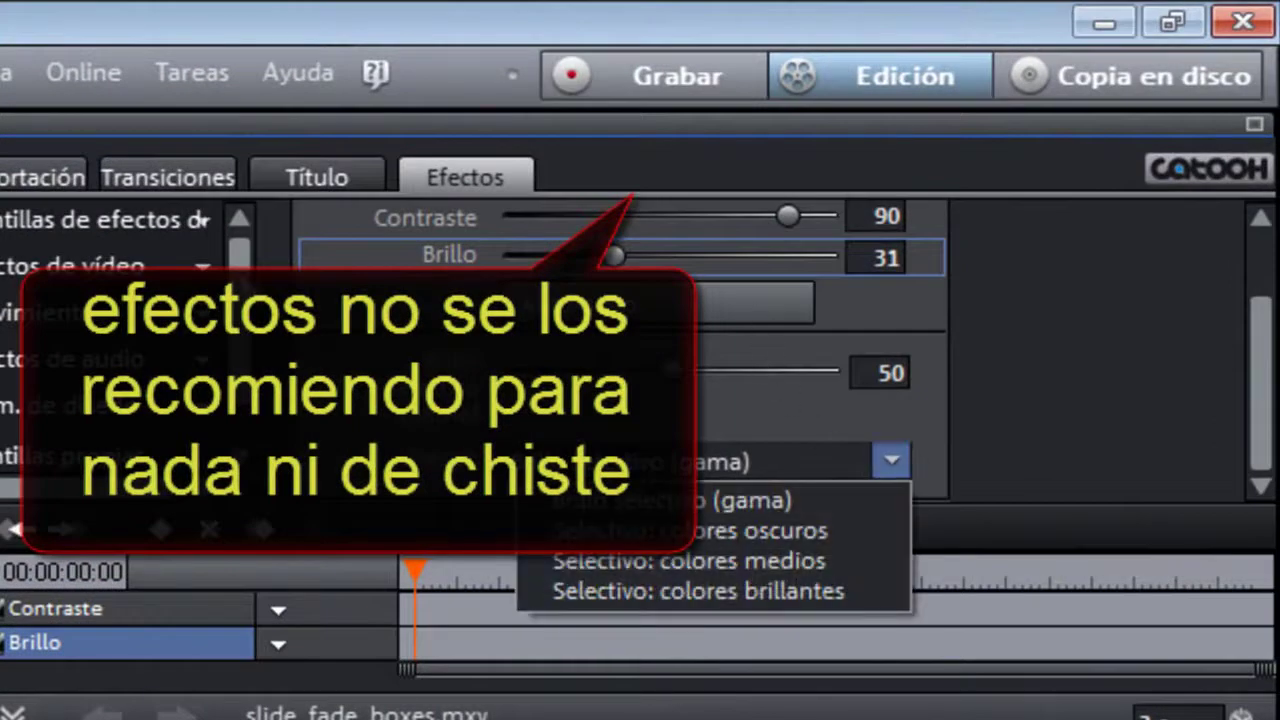
{"action": "scroll", "coordinate": [58, 404], "scroll_direction": "down", "scroll_amount": 2}
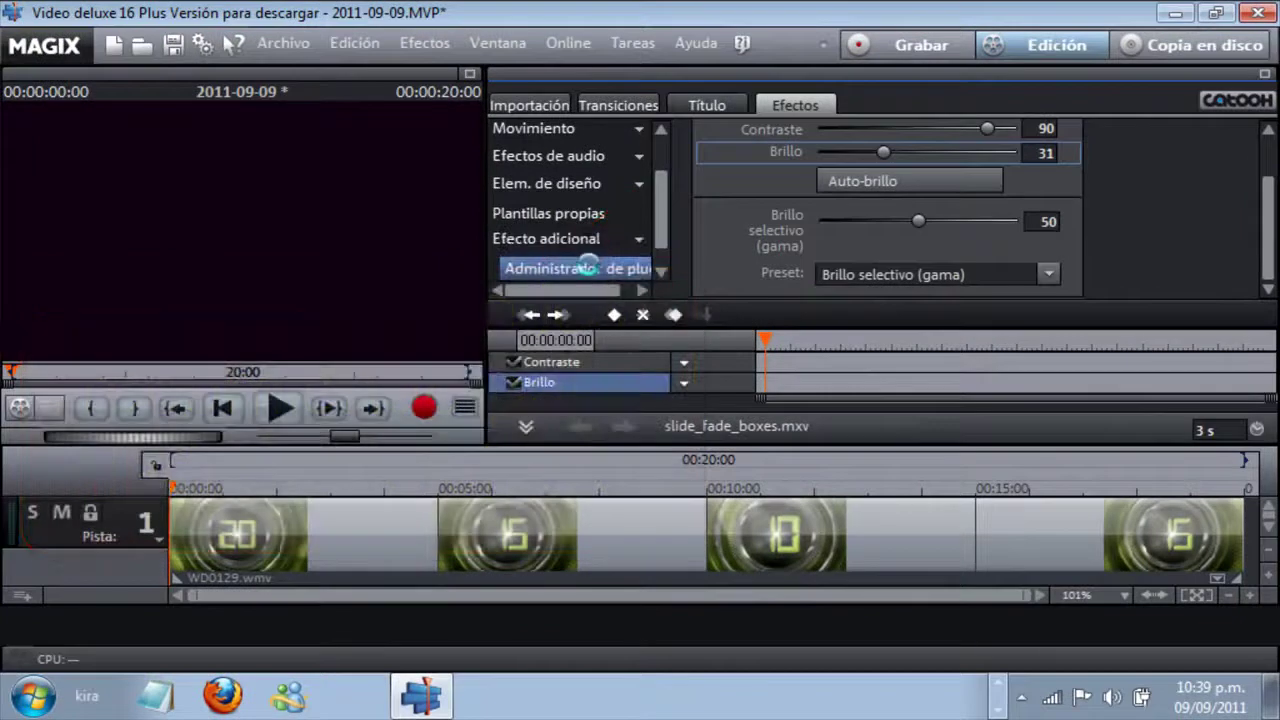
{"action": "left_click", "coordinate": [590, 266]}
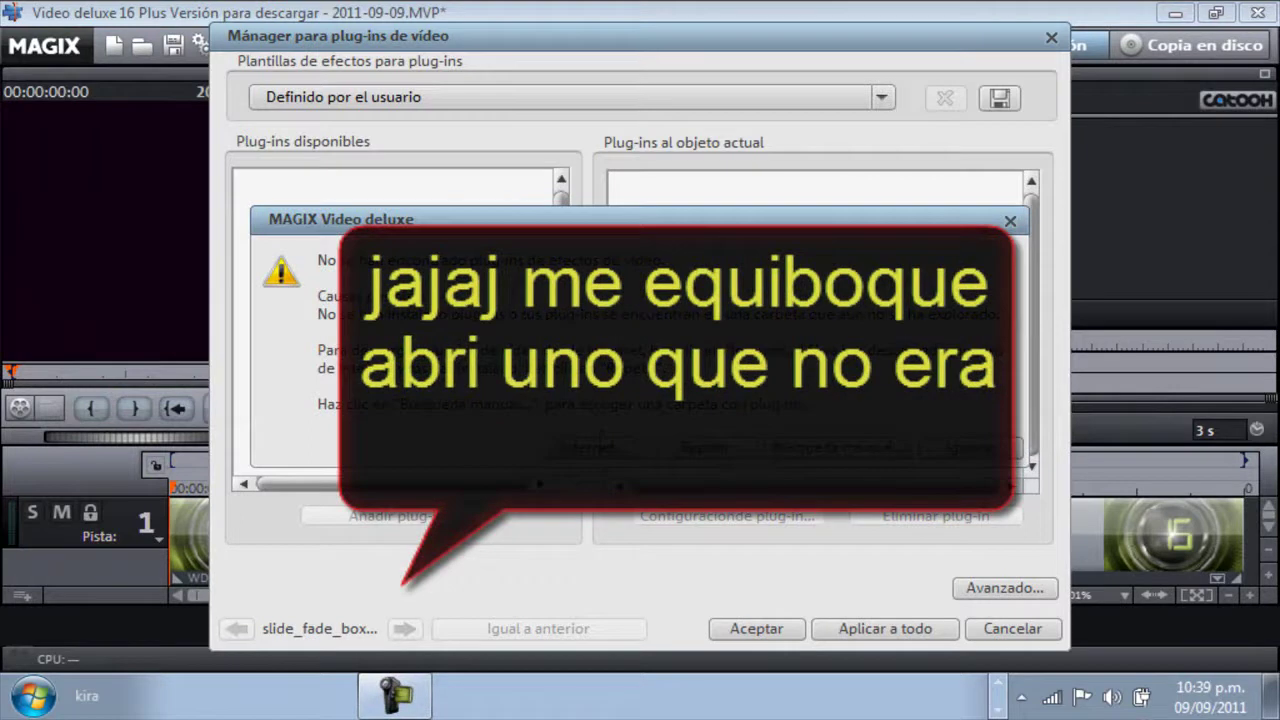
{"action": "left_click", "coordinate": [1010, 448]}
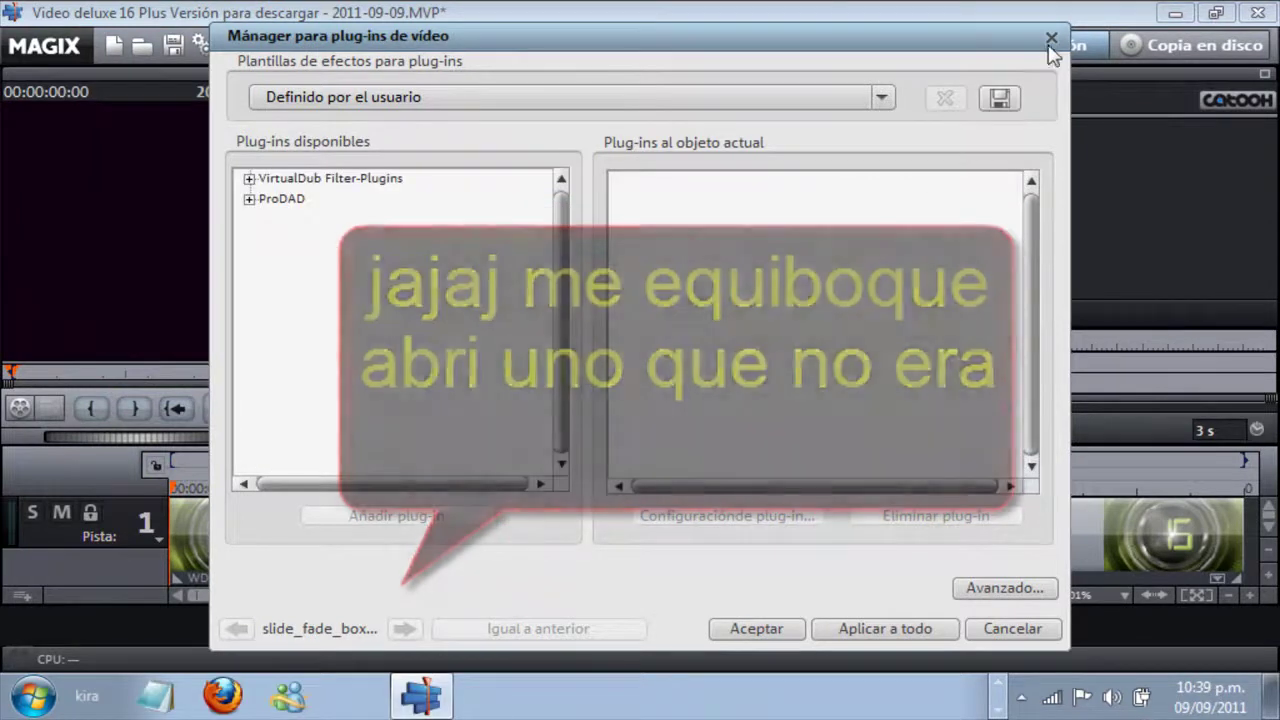
{"action": "left_click", "coordinate": [1051, 38]}
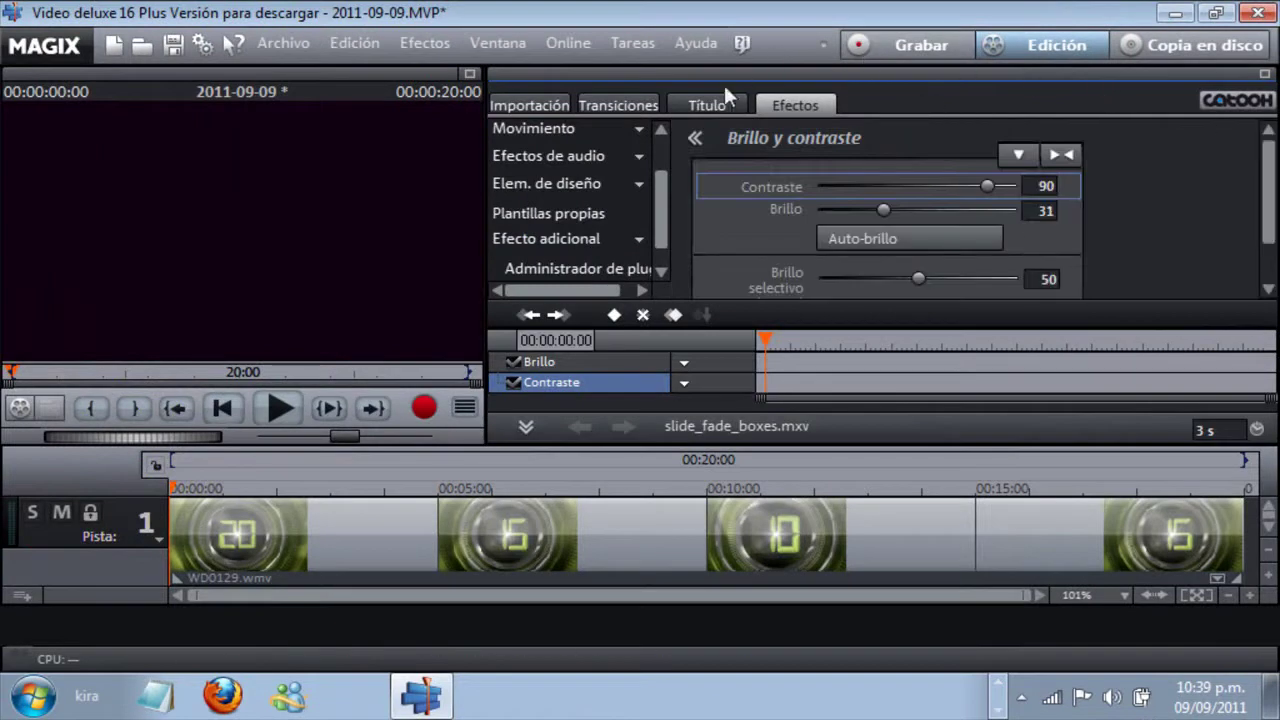
{"action": "left_click", "coordinate": [700, 104]}
{"action": "left_click", "coordinate": [775, 195]}
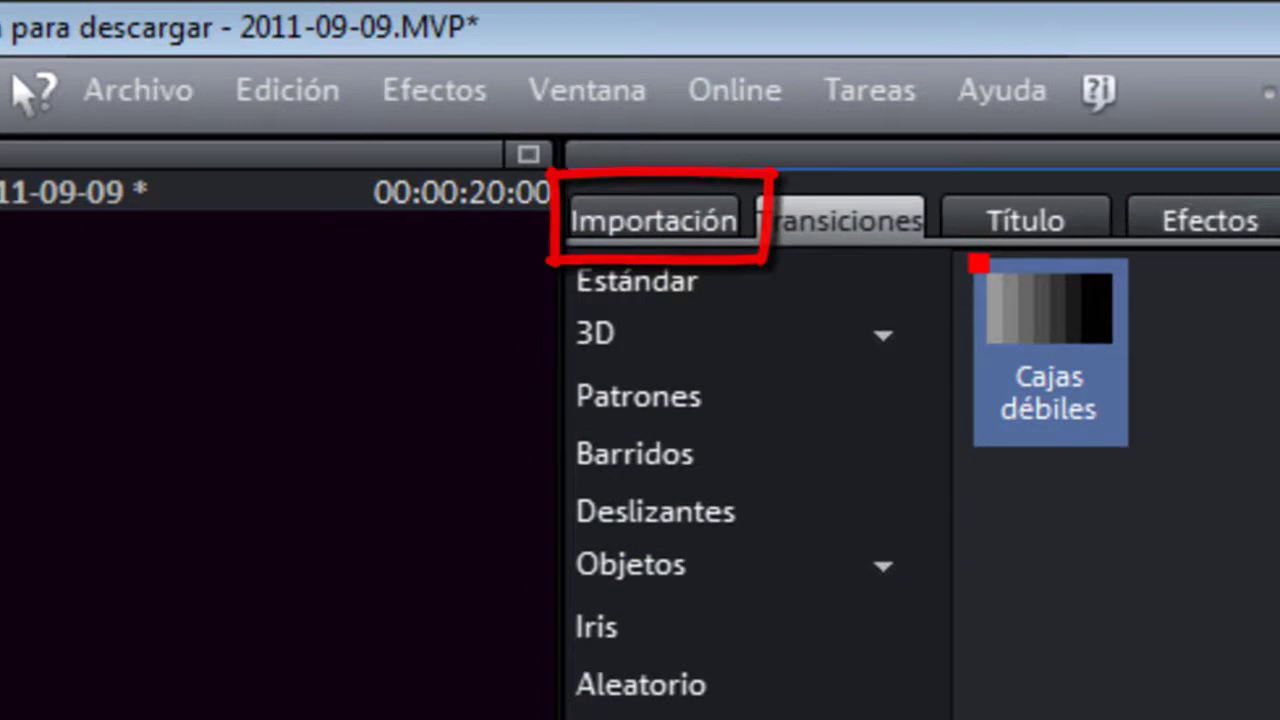
Step: Browse the import files from the computer's C: drive into Archivos de programa and look through its folders
{"action": "left_click", "coordinate": [702, 214]}
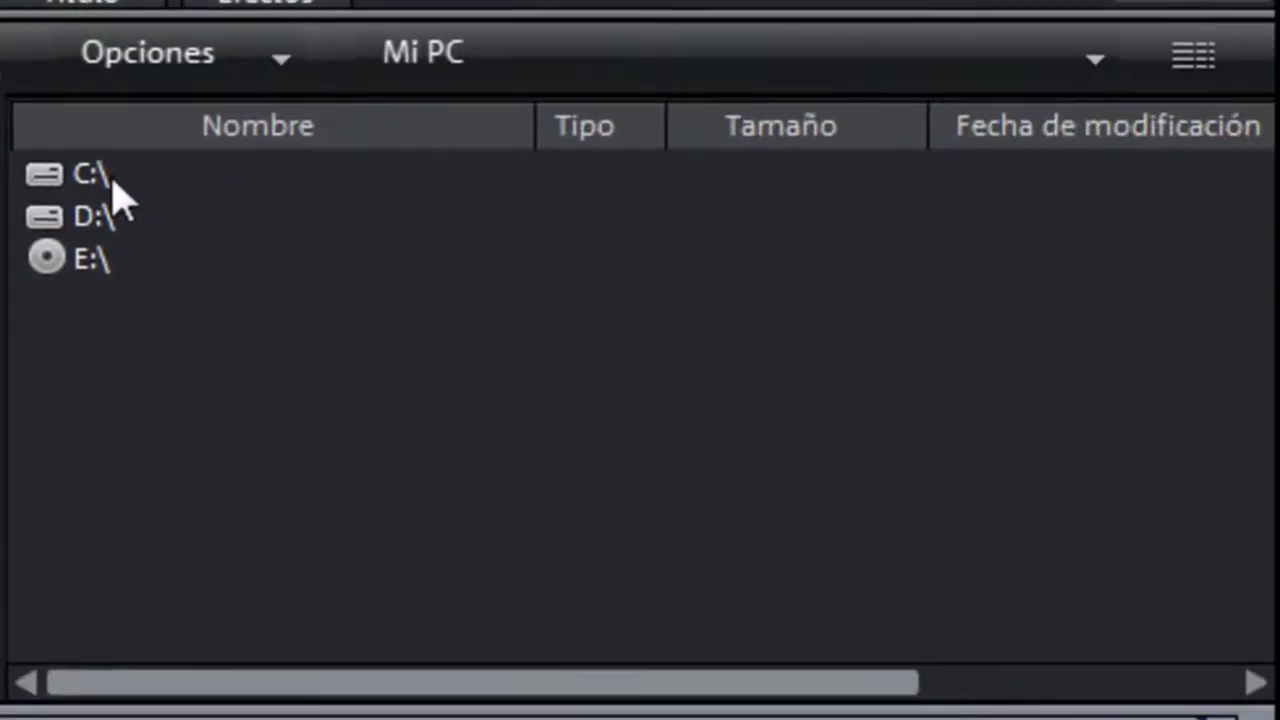
{"action": "left_click", "coordinate": [45, 190]}
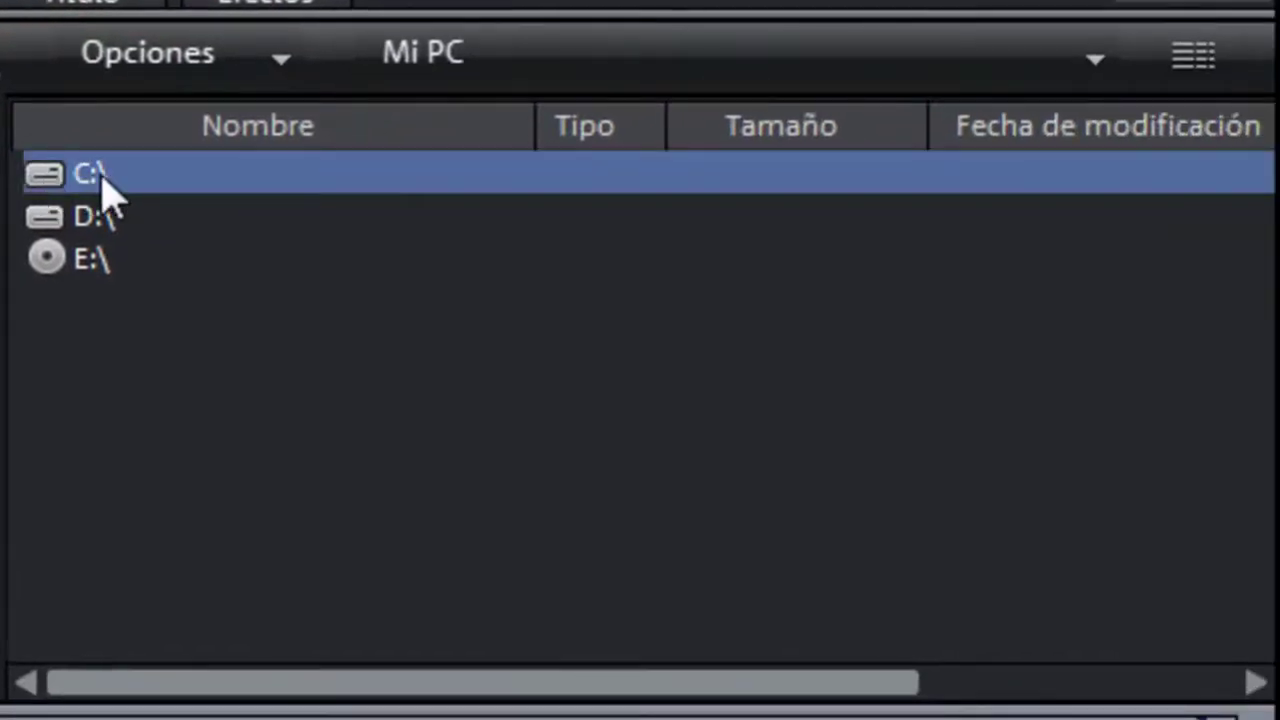
{"action": "double_click", "coordinate": [104, 188]}
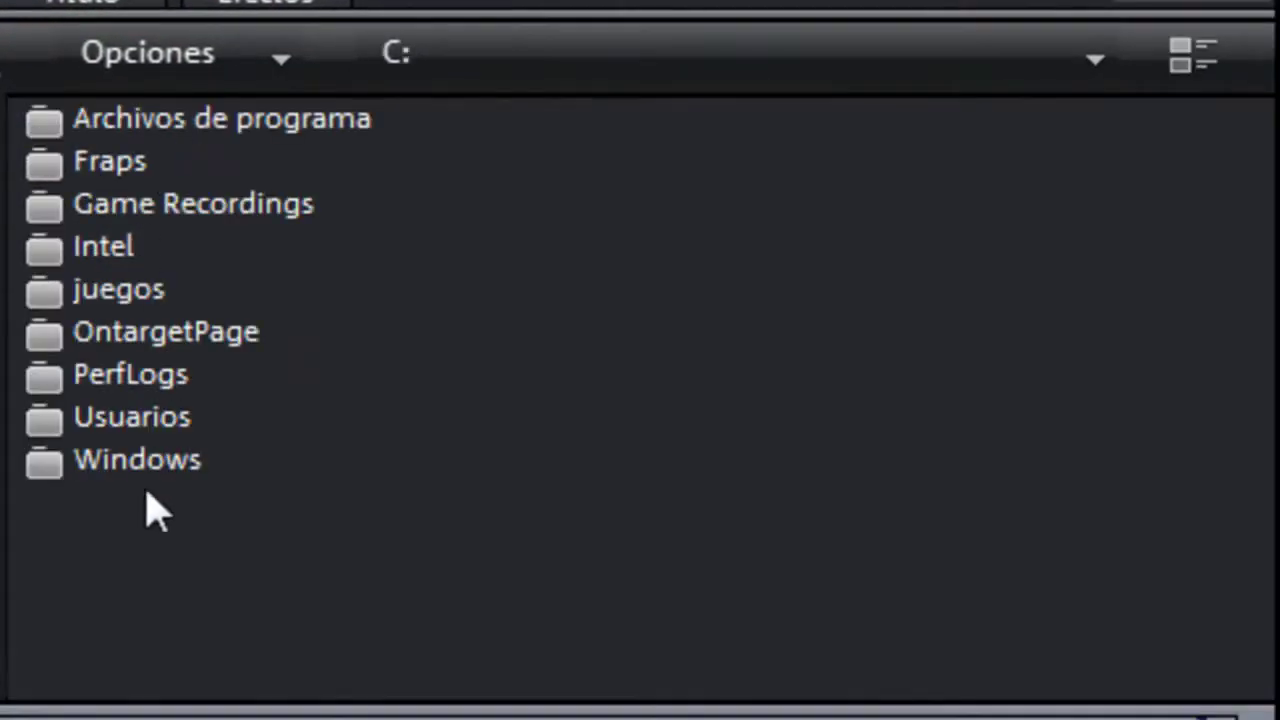
{"action": "left_click", "coordinate": [105, 124]}
{"action": "double_click", "coordinate": [100, 124]}
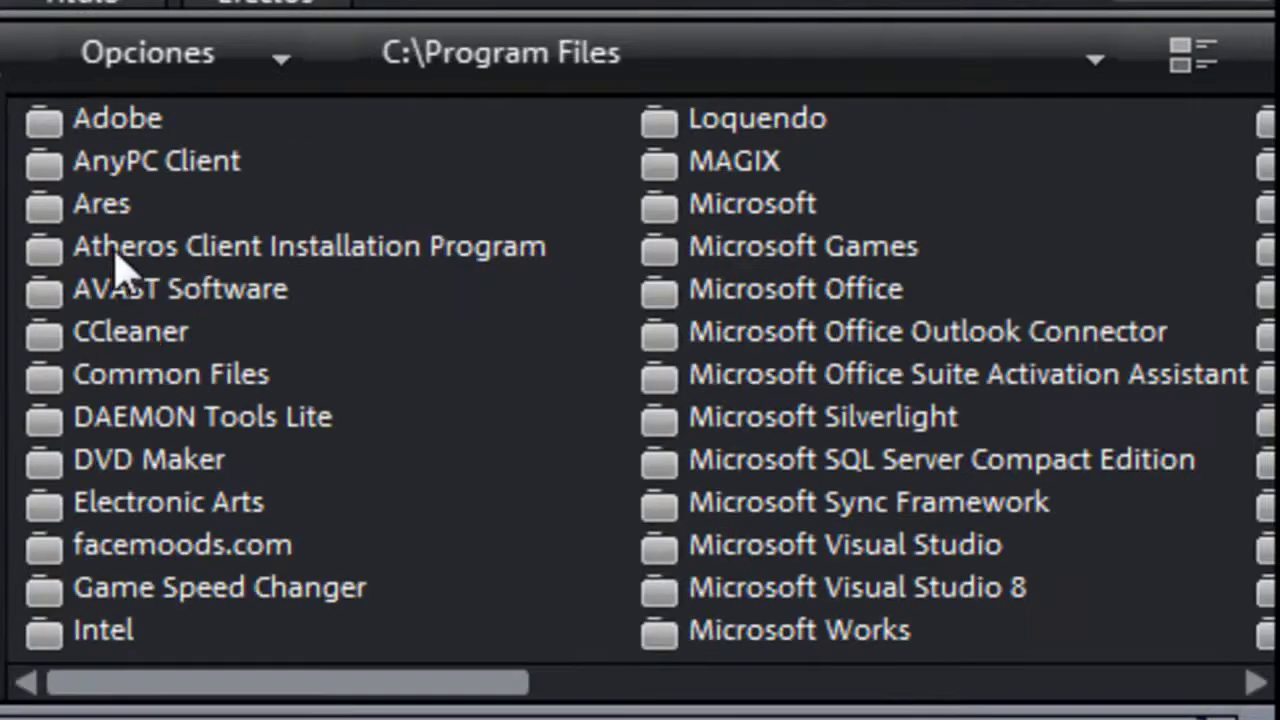
{"action": "left_click_drag", "start_coordinate": [240, 690], "coordinate": [628, 706]}
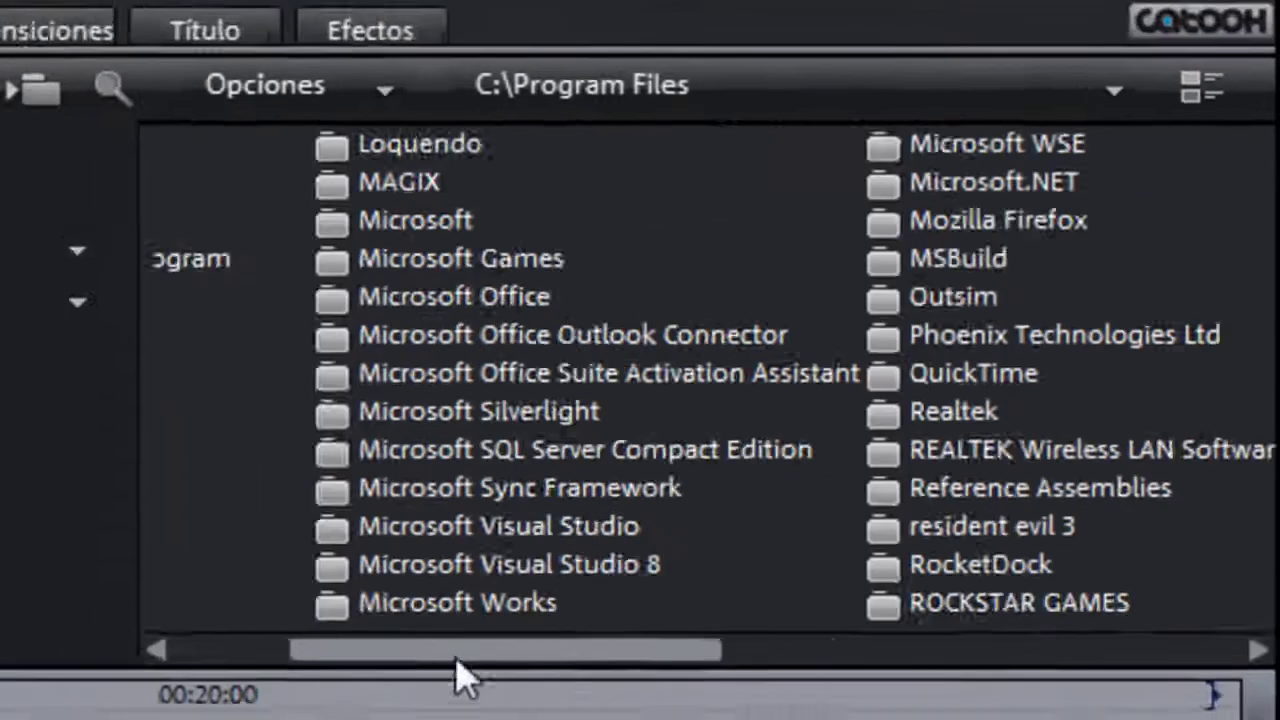
Step: Open the todo folder on the user's desktop (Escritorio) in the import browser
{"action": "left_click", "coordinate": [175, 226]}
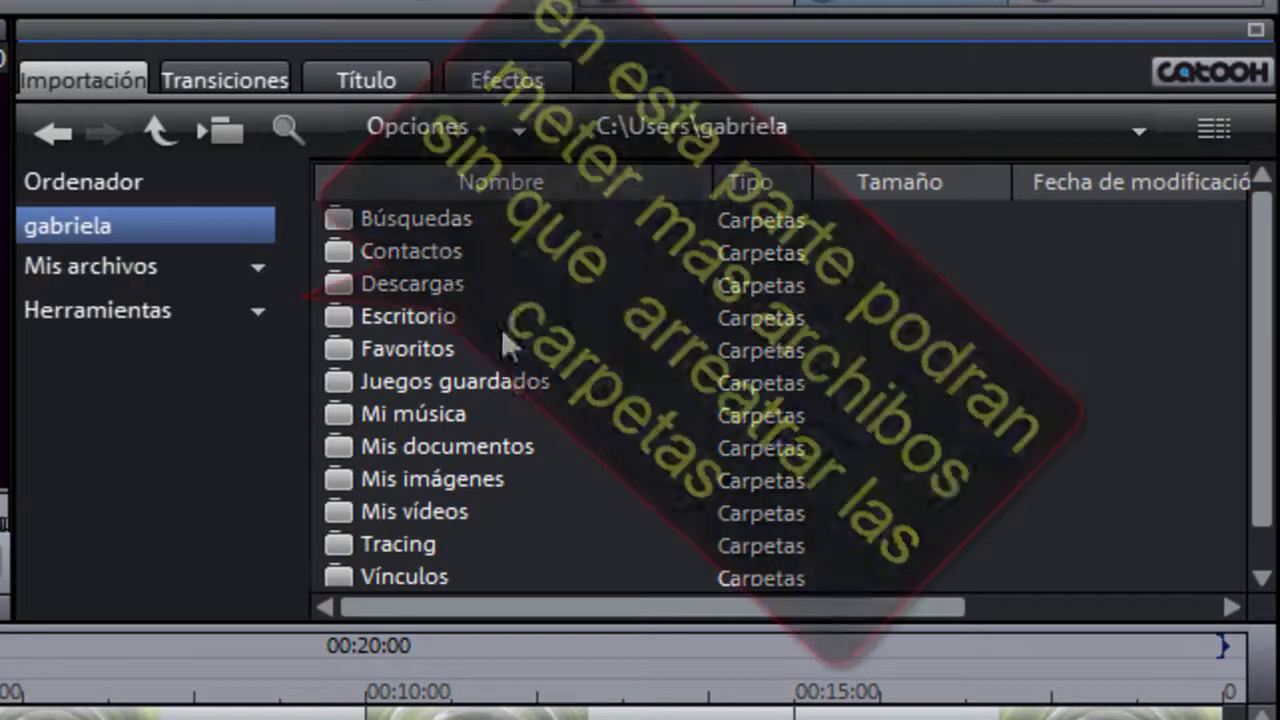
{"action": "double_click", "coordinate": [411, 321]}
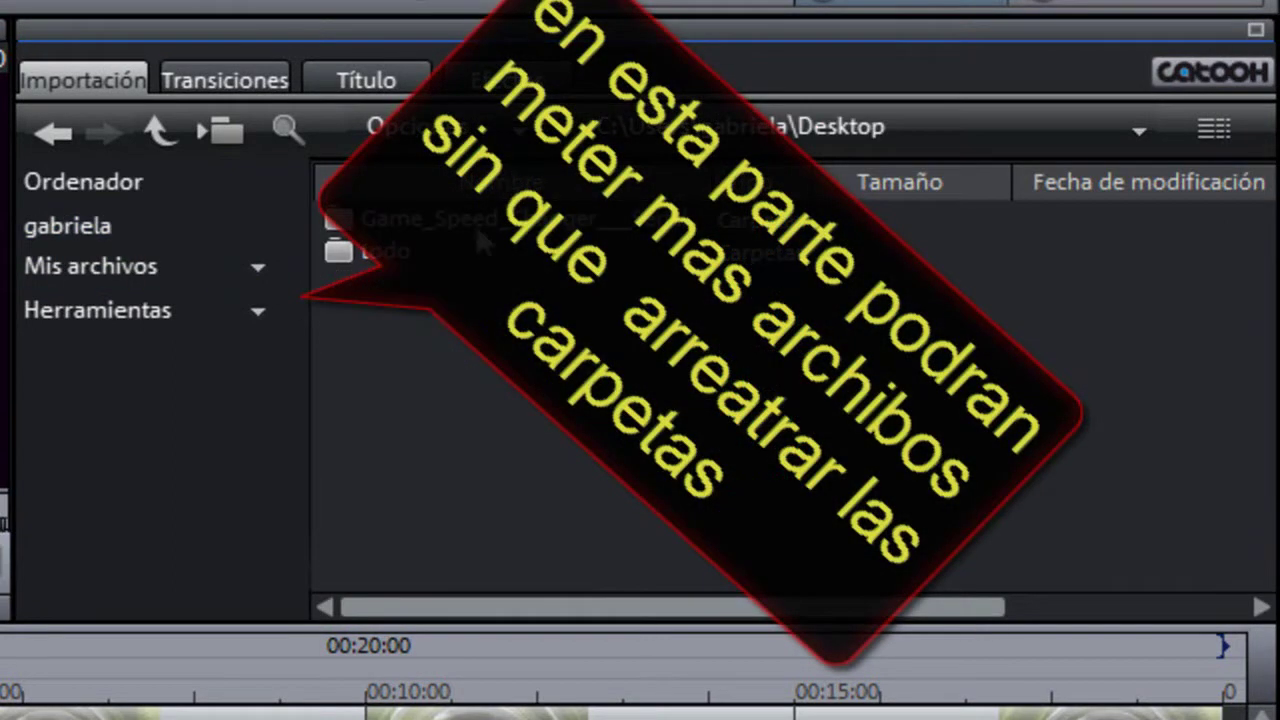
{"action": "double_click", "coordinate": [359, 253]}
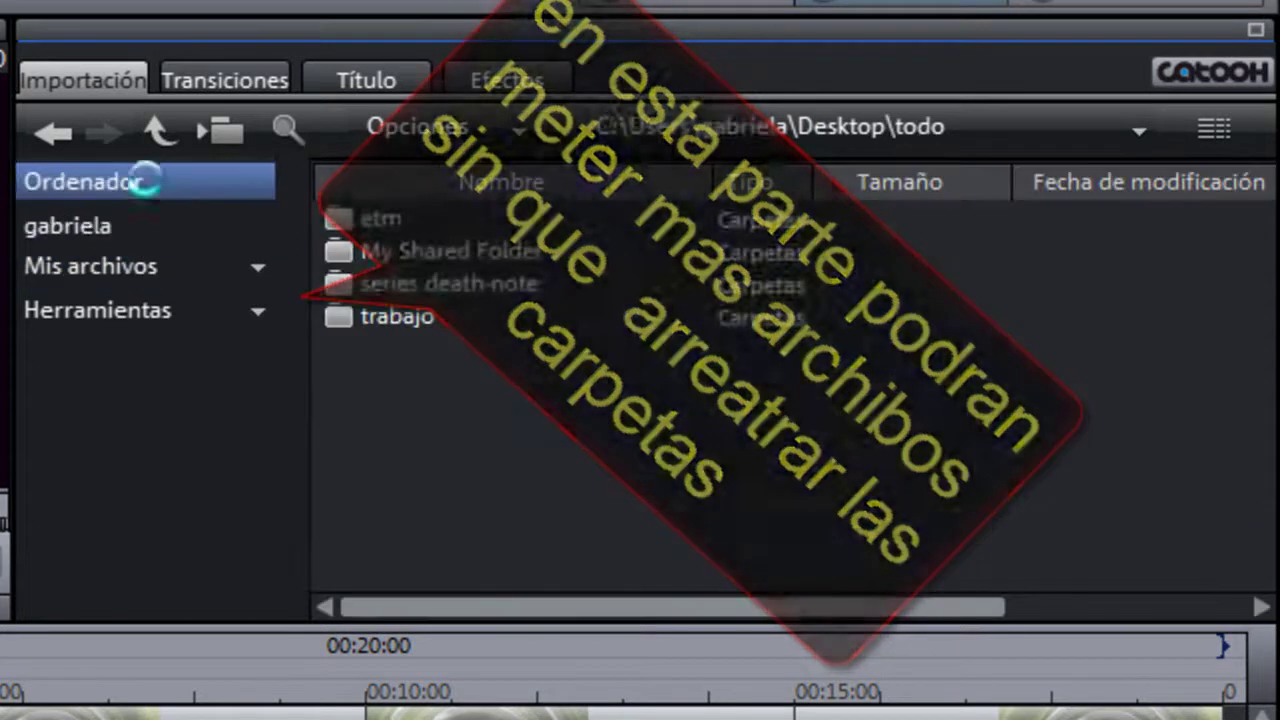
Step: Expand the Mis archivos locations in the import browser and return to the user's home folder
{"action": "left_click", "coordinate": [146, 178]}
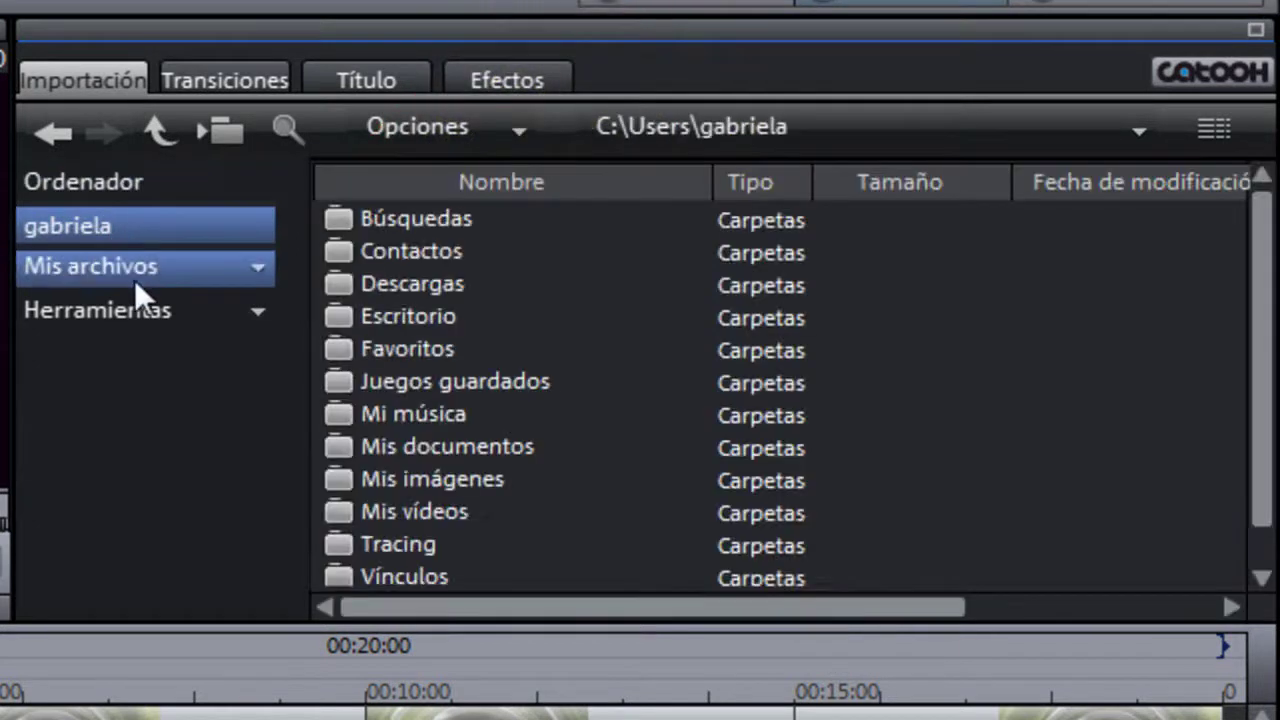
{"action": "left_click", "coordinate": [134, 279]}
{"action": "left_click", "coordinate": [146, 231]}
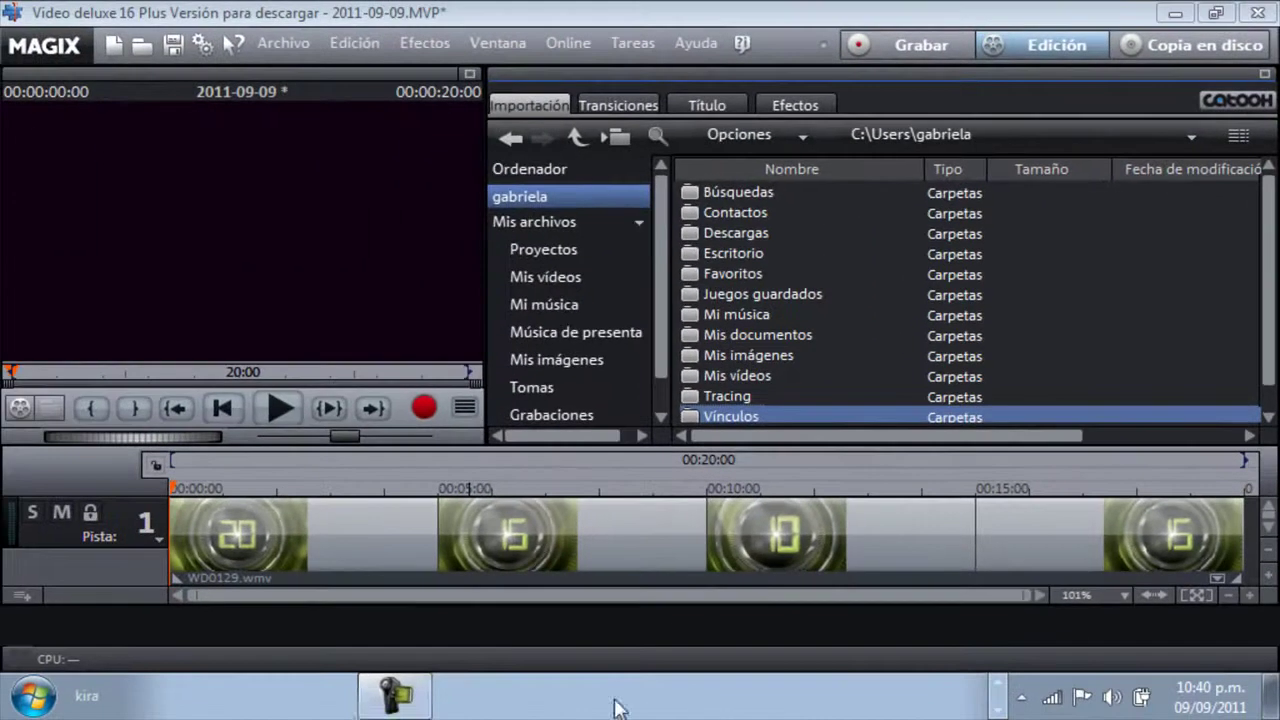
{"action": "mouse_move", "coordinate": [395, 695]}
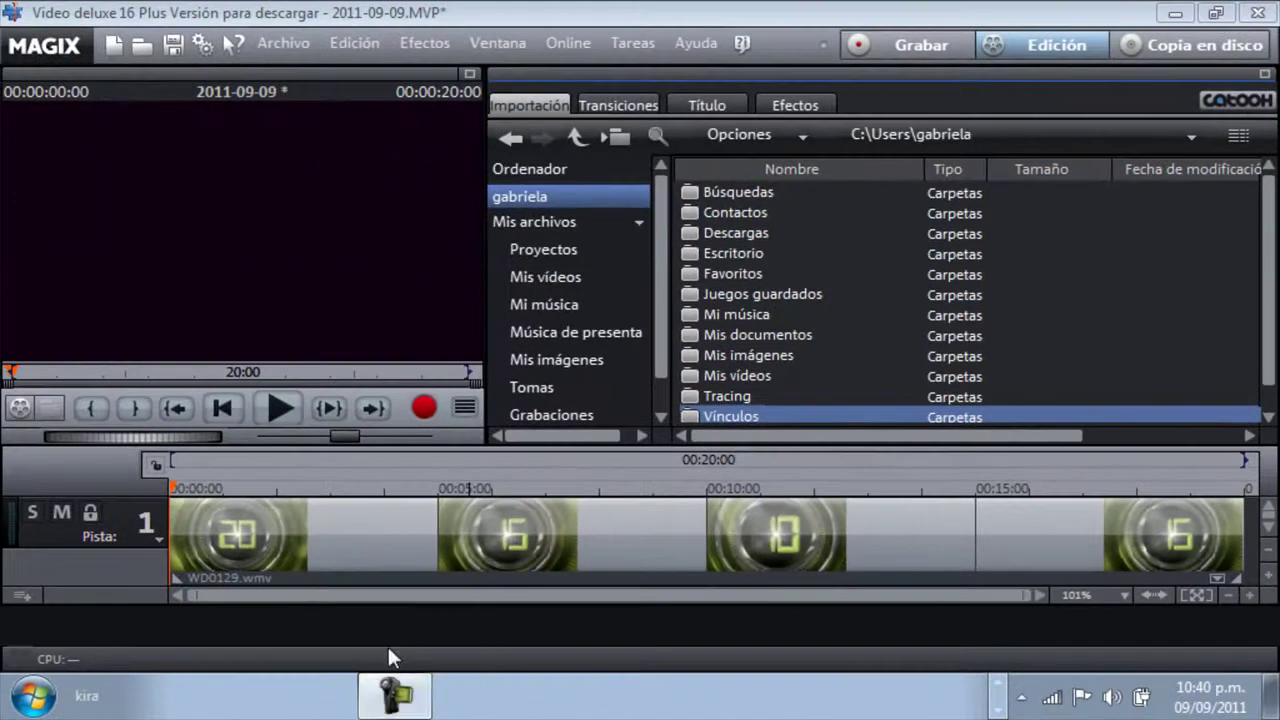
{"action": "left_click", "coordinate": [388, 643]}
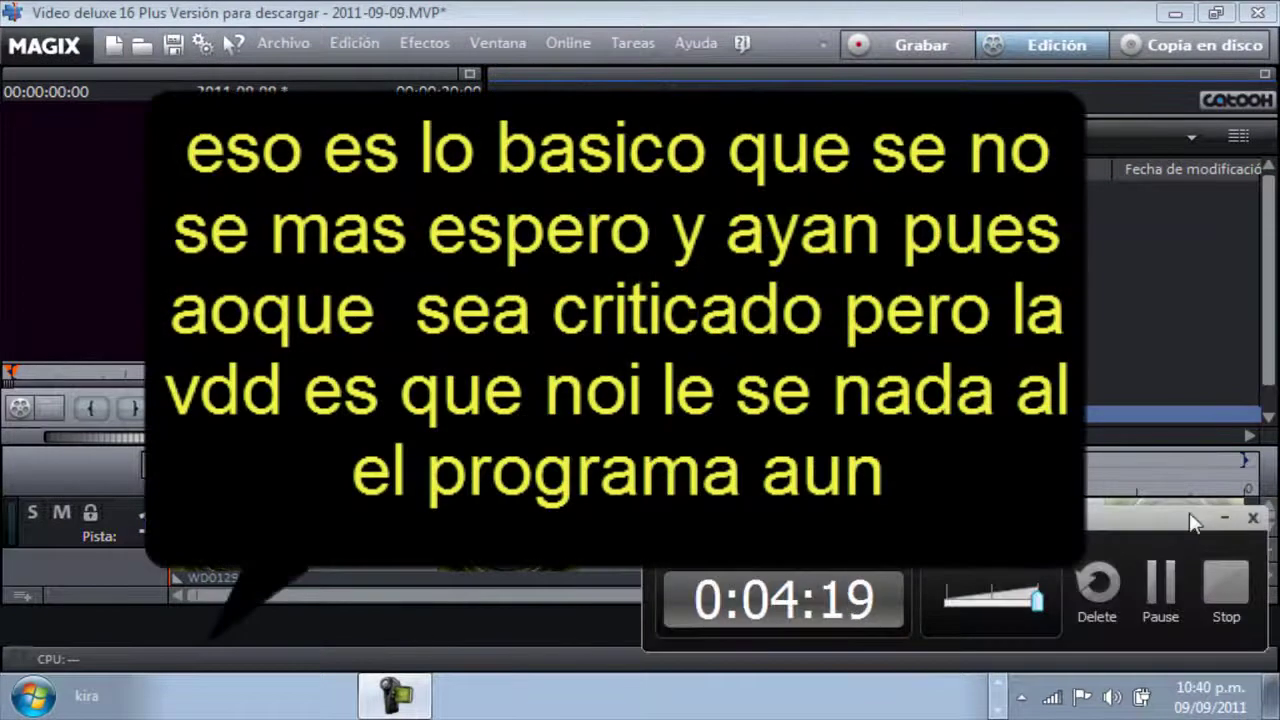
{"action": "left_click", "coordinate": [1216, 514]}
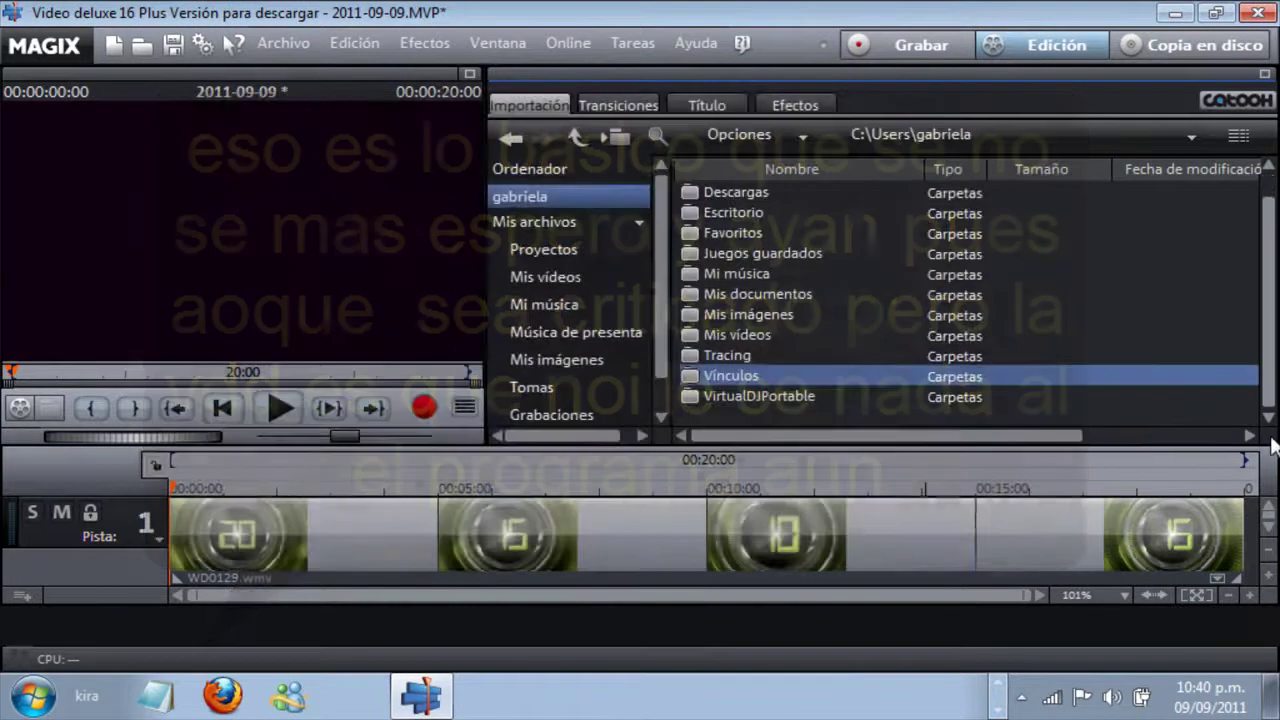
Step: Close the video editor and save the changes to the 2011-09-09.MVP project
{"action": "left_click_drag", "start_coordinate": [1268, 380], "coordinate": [1262, 135]}
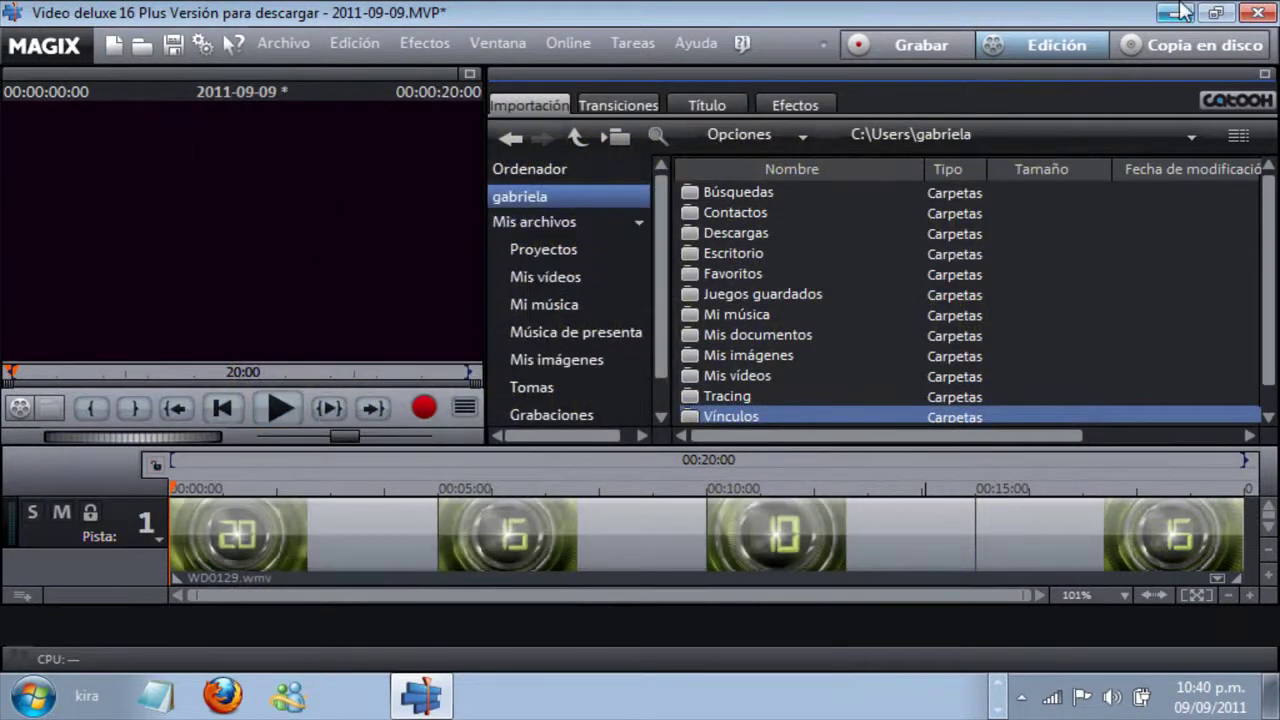
{"action": "left_click", "coordinate": [1255, 10]}
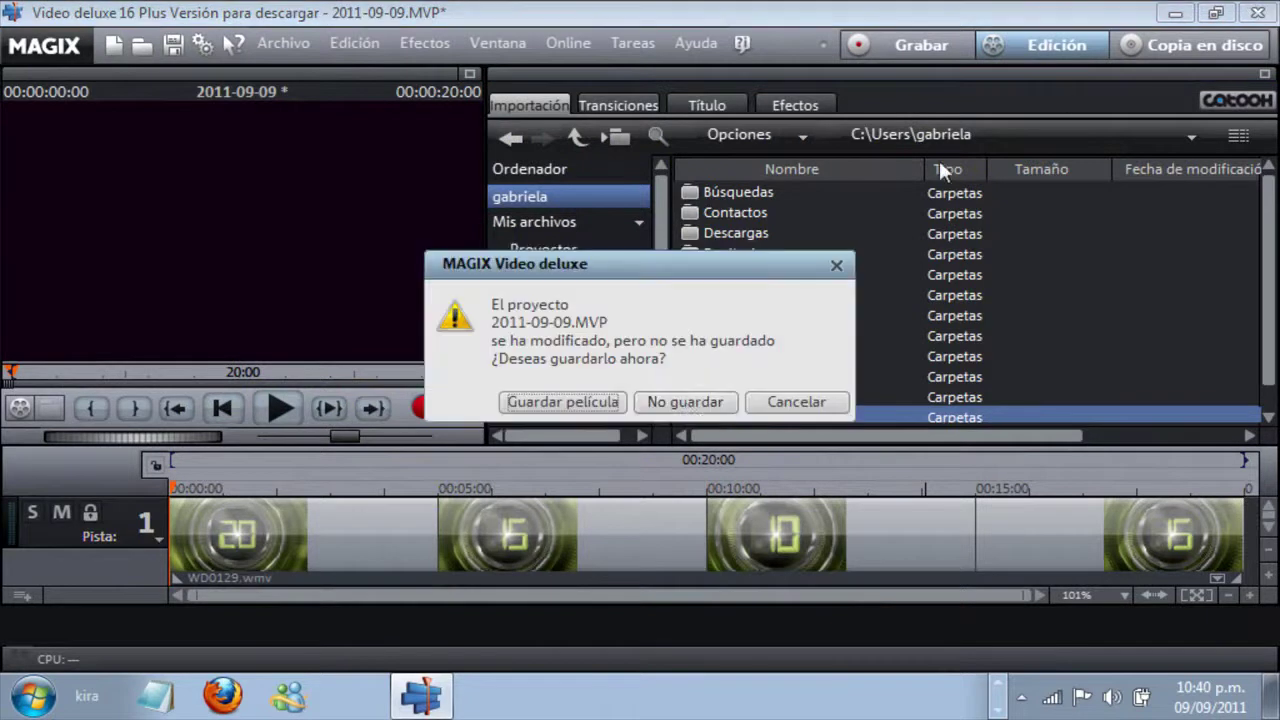
{"action": "left_click", "coordinate": [606, 401]}
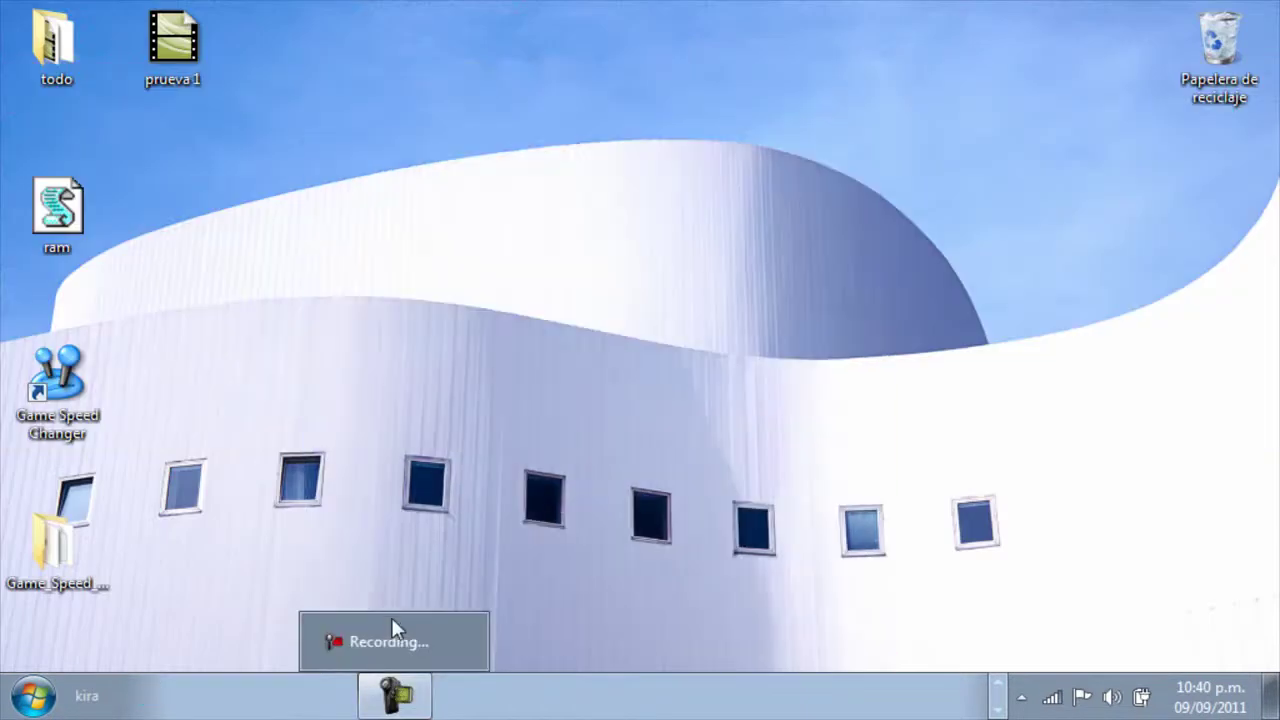
{"action": "left_click", "coordinate": [395, 630]}
{"action": "left_click", "coordinate": [1224, 585]}
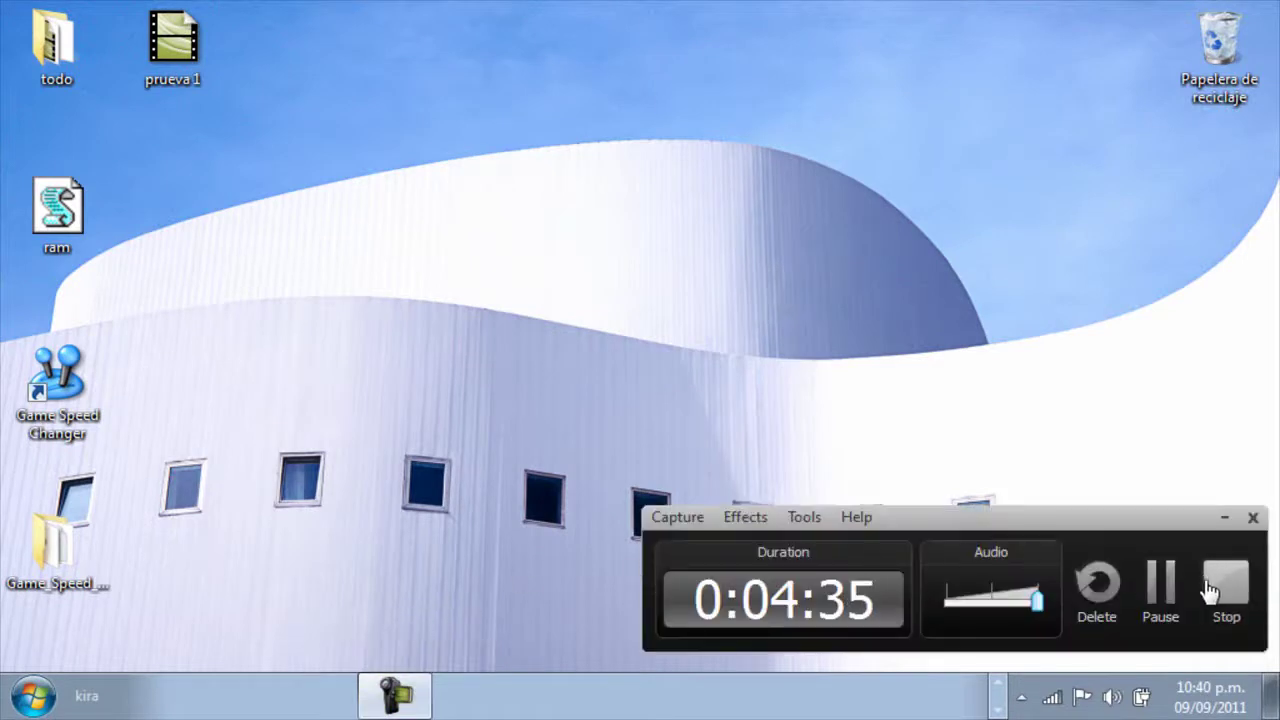